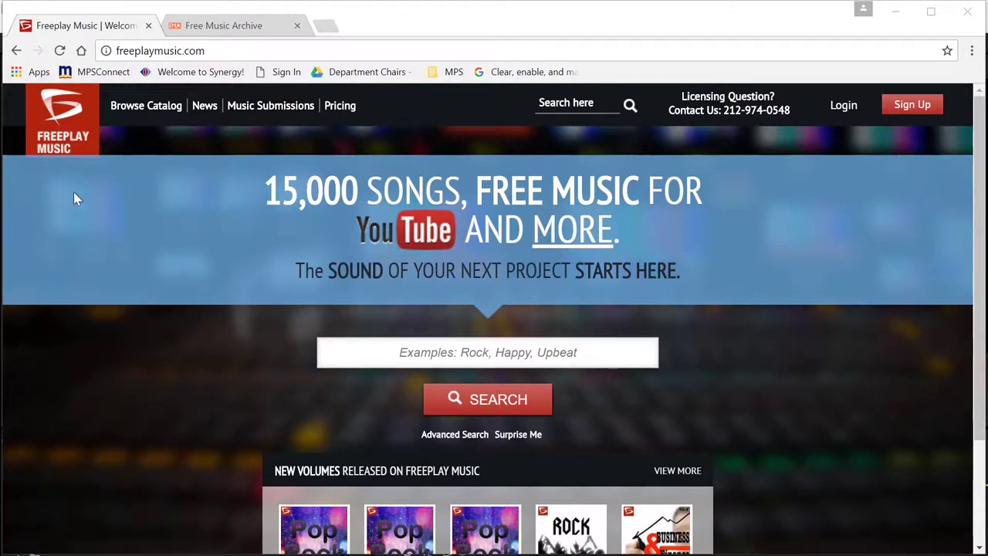
# Switch to the Free Music Archive site to compare music sources
pyautogui.click(218, 26)
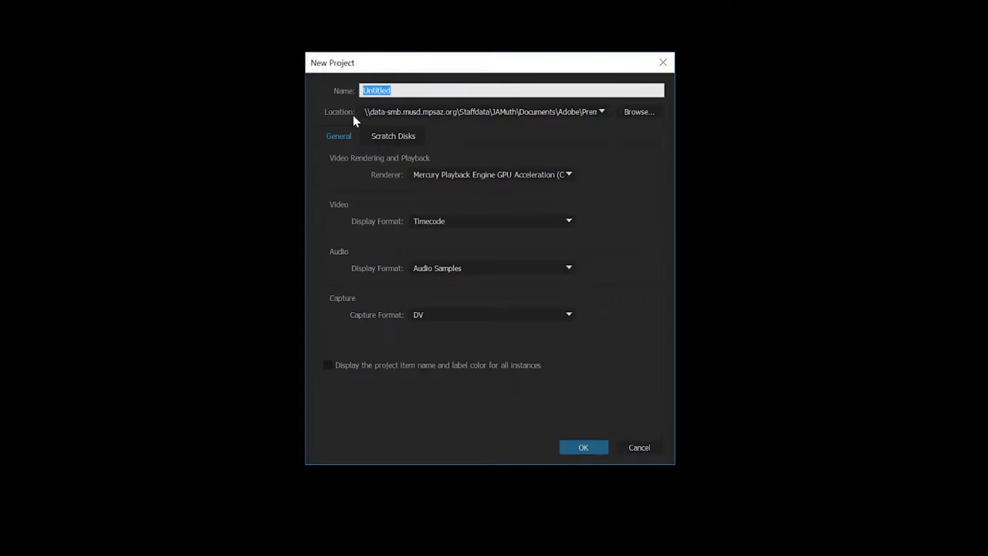
# Name the new project 'PP Introduction', check the location options, and keep the default save path
pyautogui.write('PP Introduction')
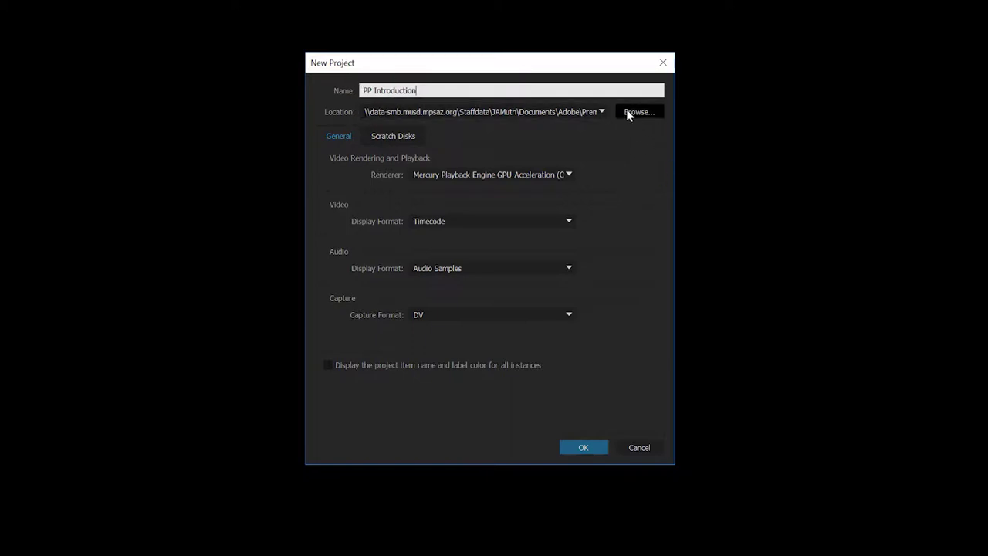
pyautogui.click(600, 112)
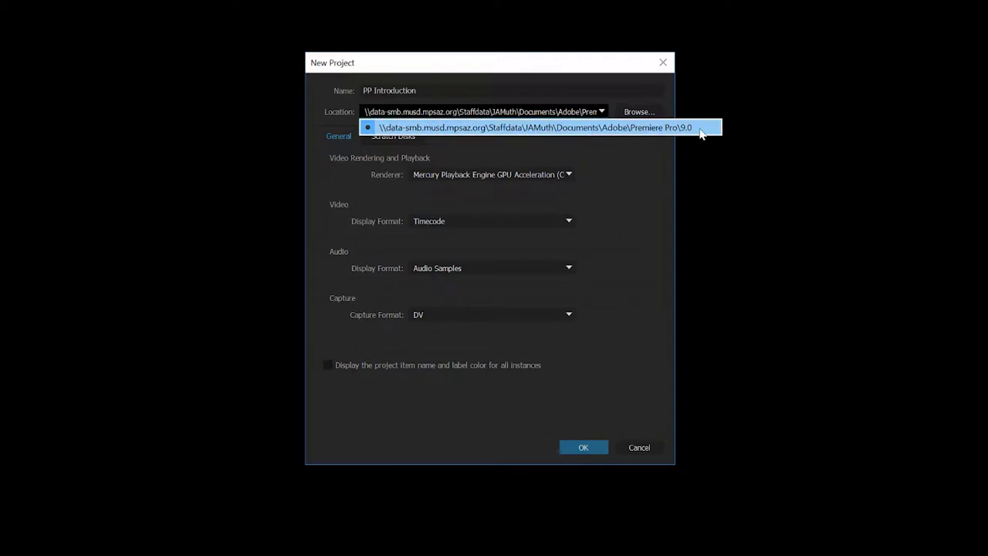
pyautogui.click(638, 113)
pyautogui.click(639, 114)
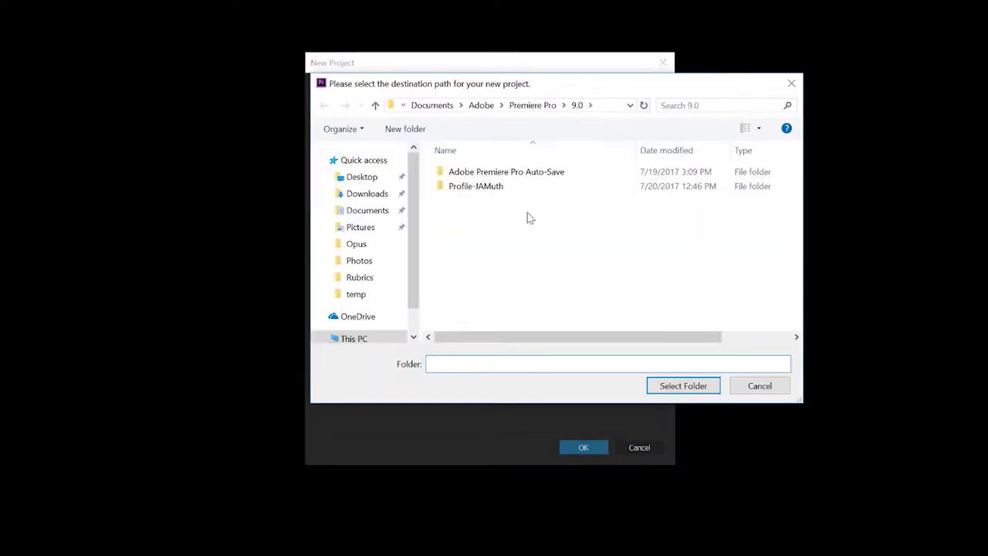
pyautogui.click(759, 386)
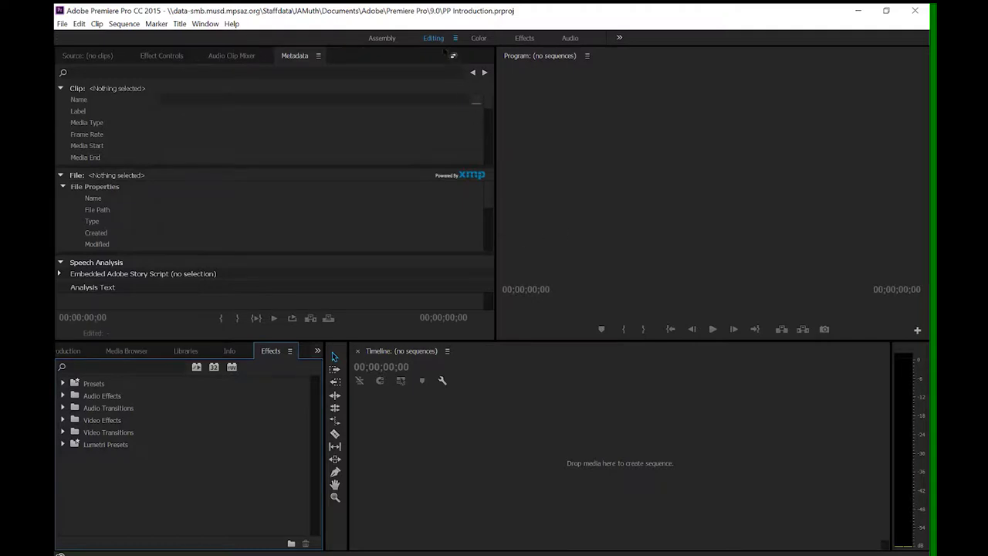
# Look over the available workspace layouts, then switch back to the Editing workspace
pyautogui.click(205, 23)
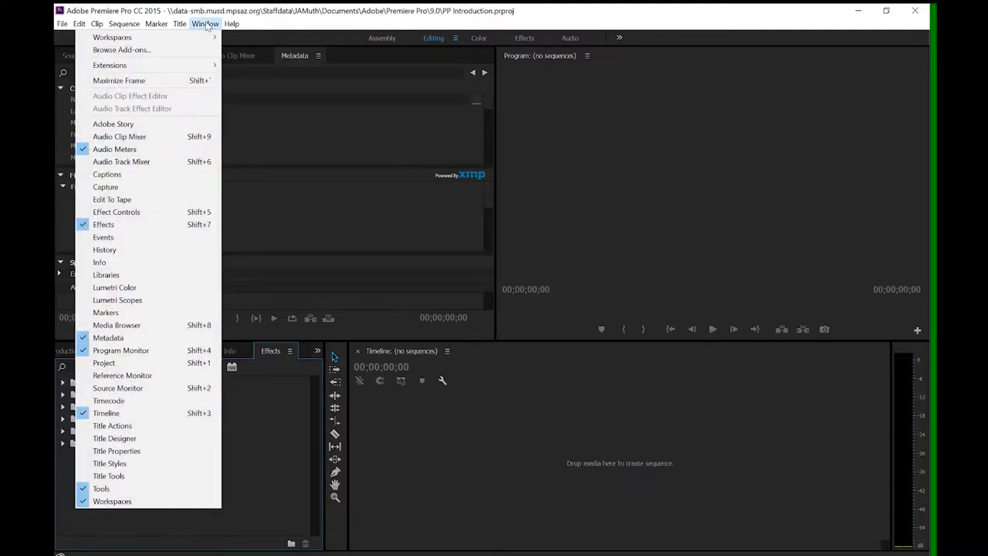
pyautogui.moveTo(200, 46)
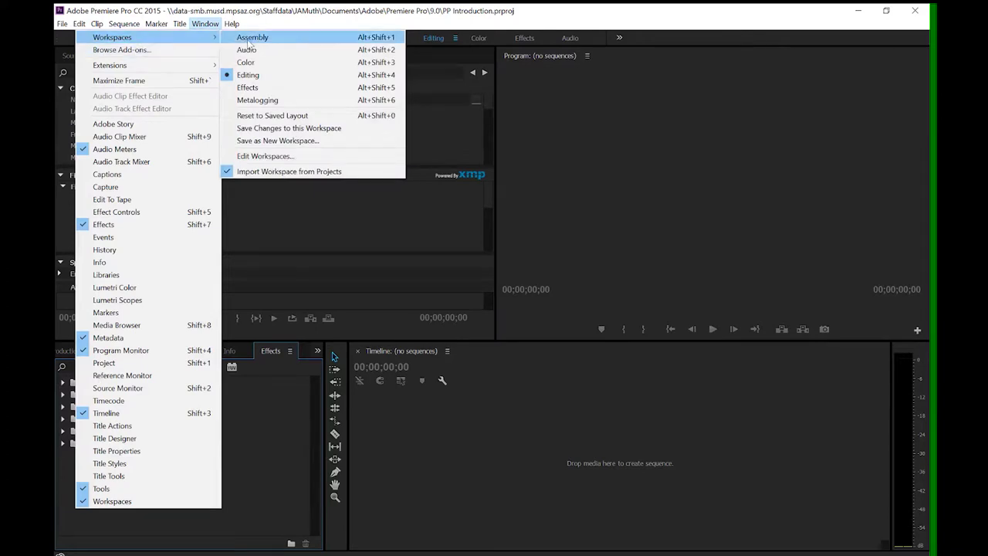
pyautogui.press('Escape')
pyautogui.press('Escape')
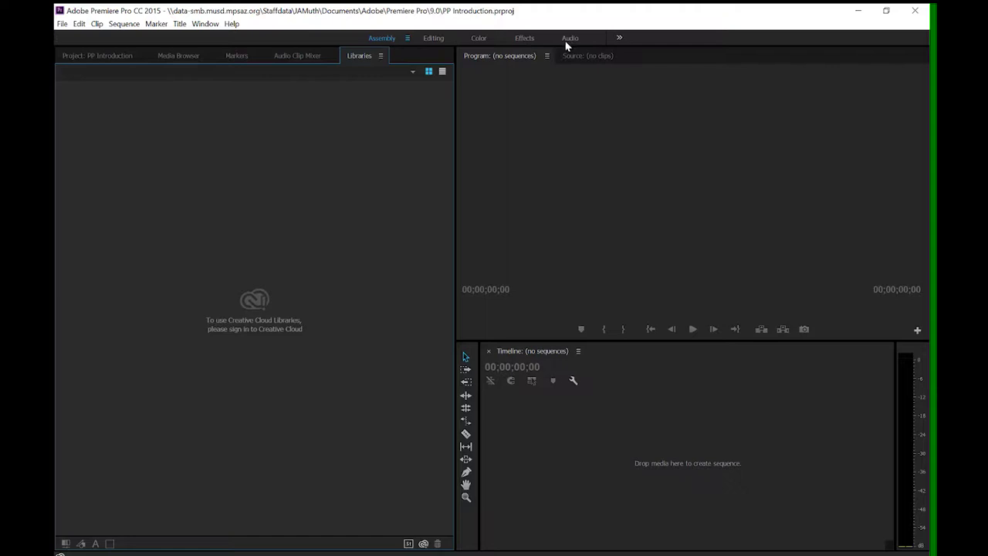
pyautogui.click(206, 23)
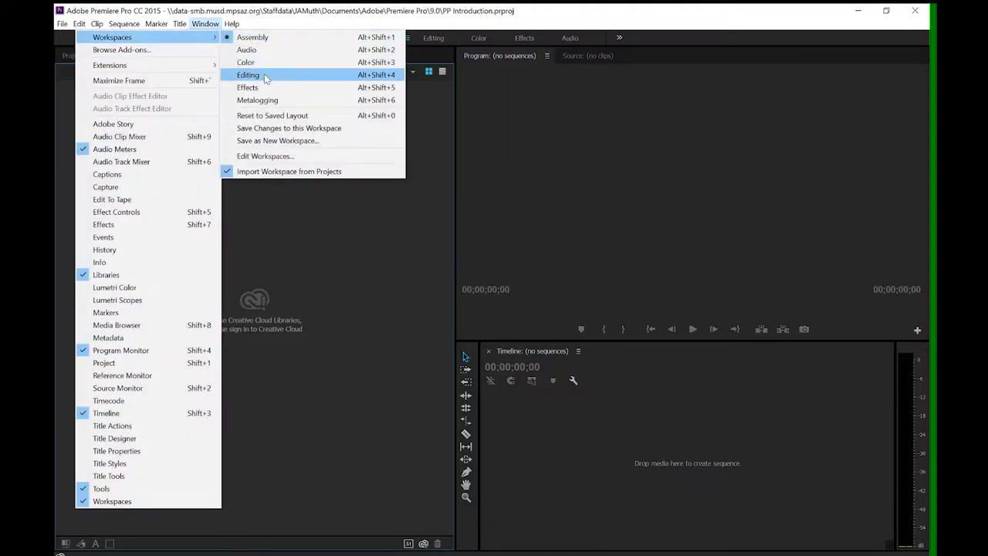
pyautogui.click(265, 77)
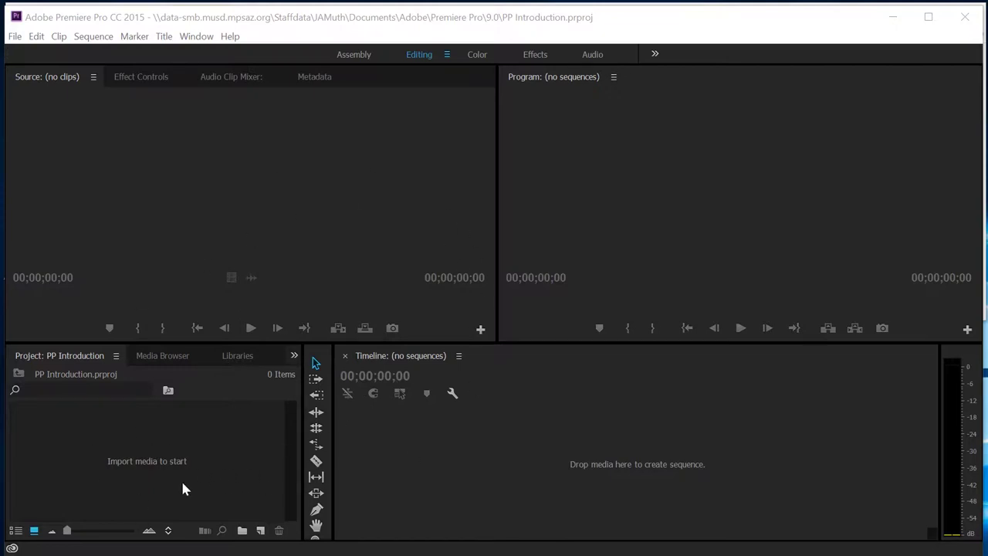
# Import the Adobe Presentation folder from Videos into the project and inspect its Photos subfolder
pyautogui.hotkey('alt', 'Tab')
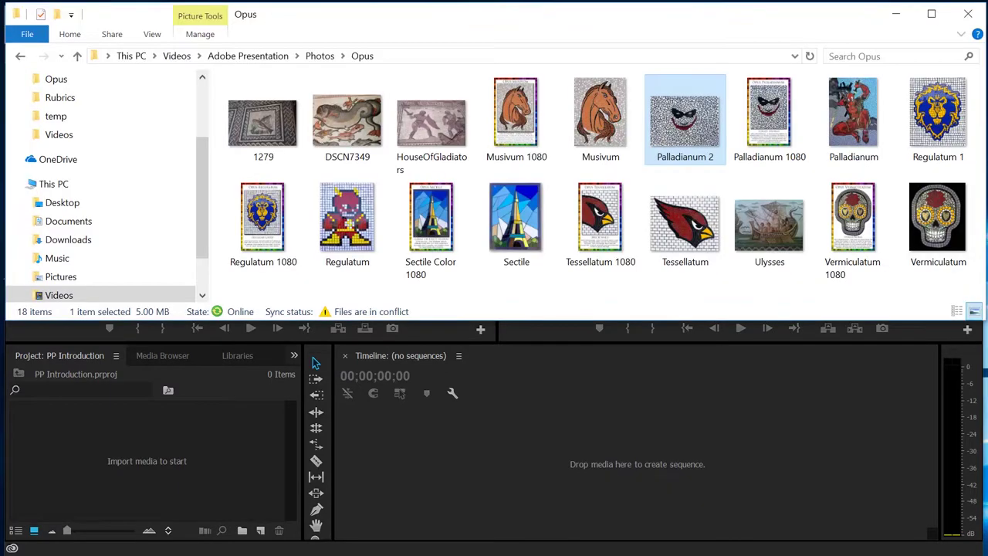
pyautogui.click(20, 60)
pyautogui.click(20, 60)
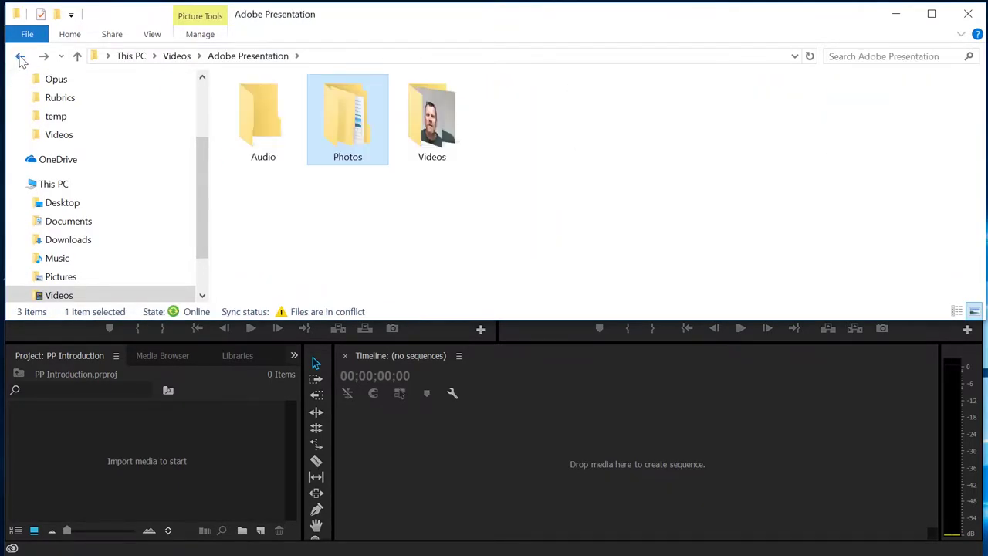
pyautogui.click(21, 61)
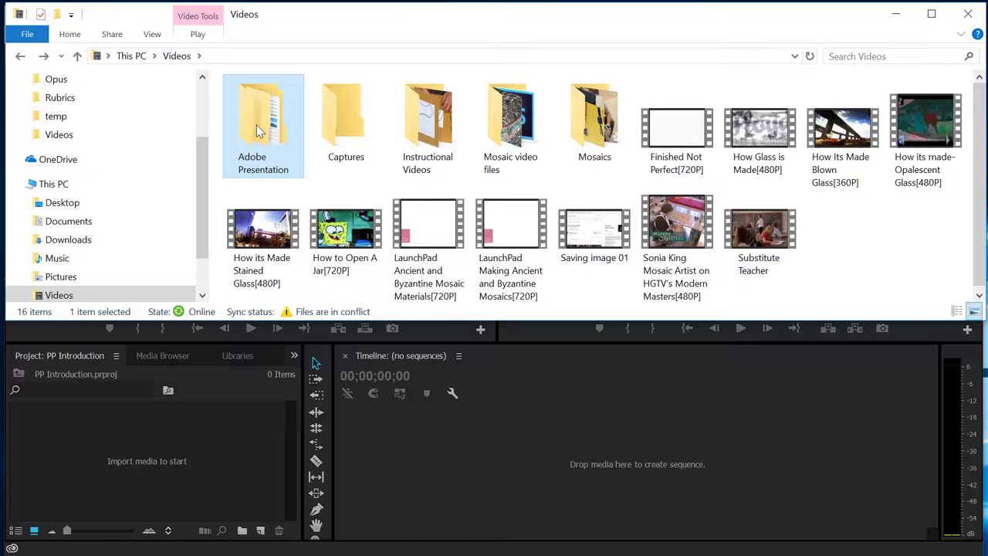
pyautogui.moveTo(259, 131); pyautogui.dragTo(152, 483)
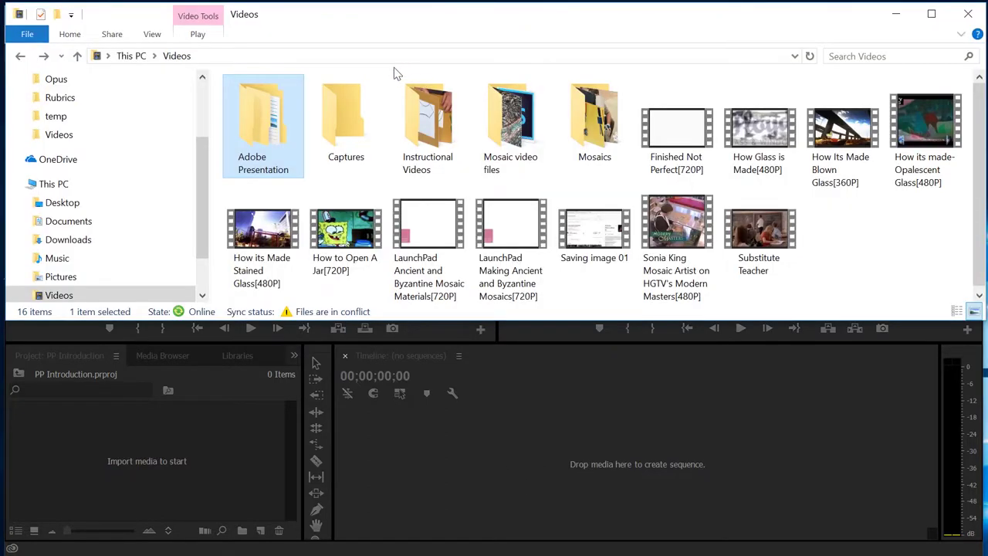
pyautogui.doubleClick(263, 124)
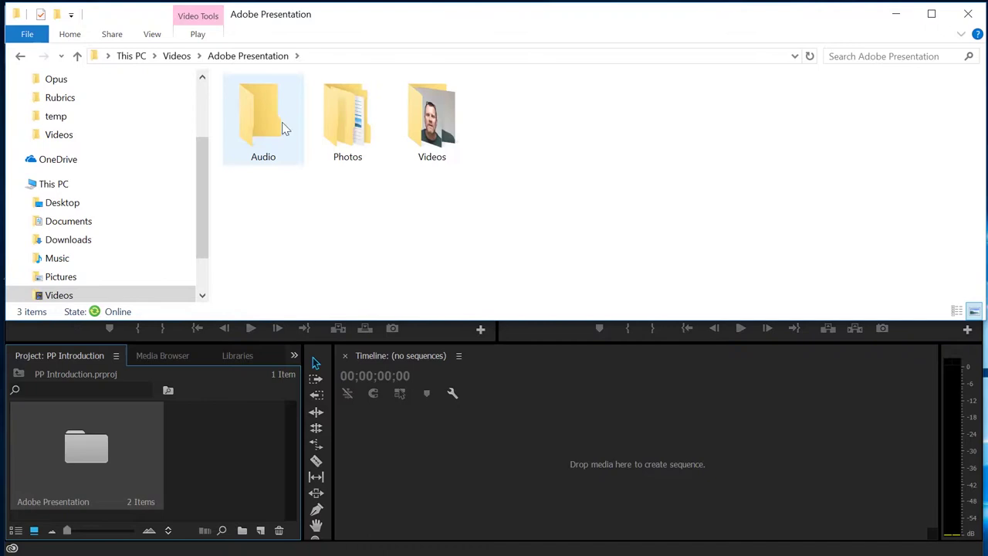
pyautogui.doubleClick(348, 125)
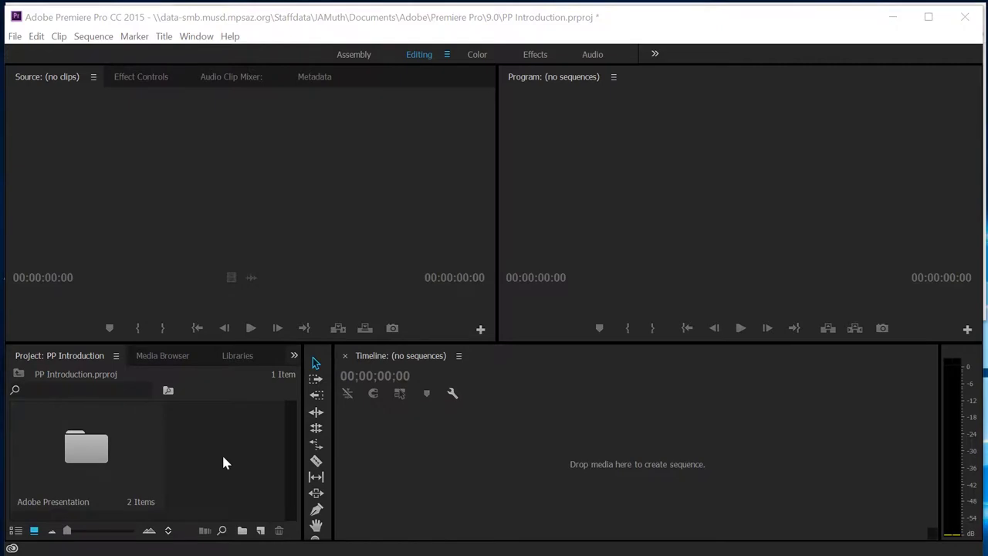
# Load IMG_5895.MOV from the Videos bin into the Source monitor and preview it to 00:00:03:19
pyautogui.doubleClick(90, 450)
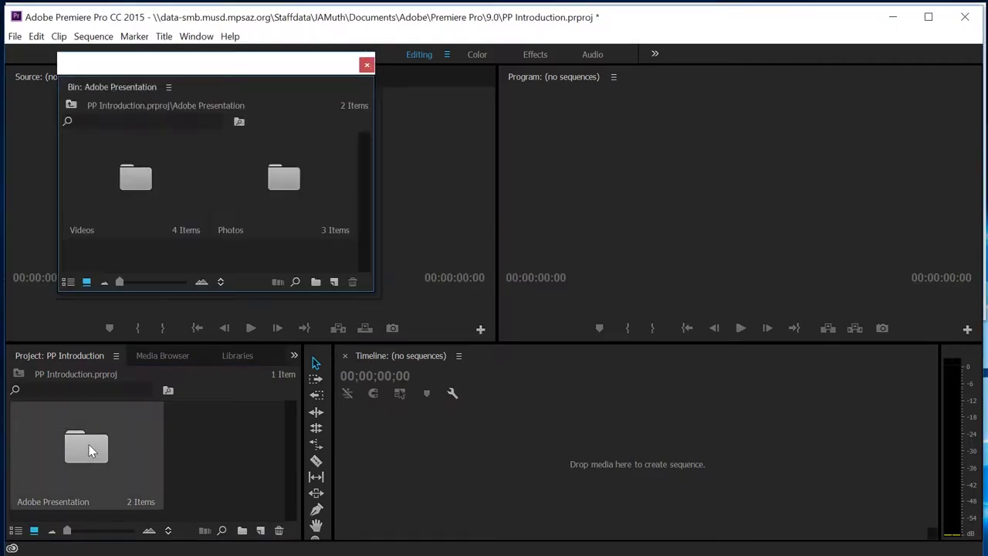
pyautogui.doubleClick(136, 190)
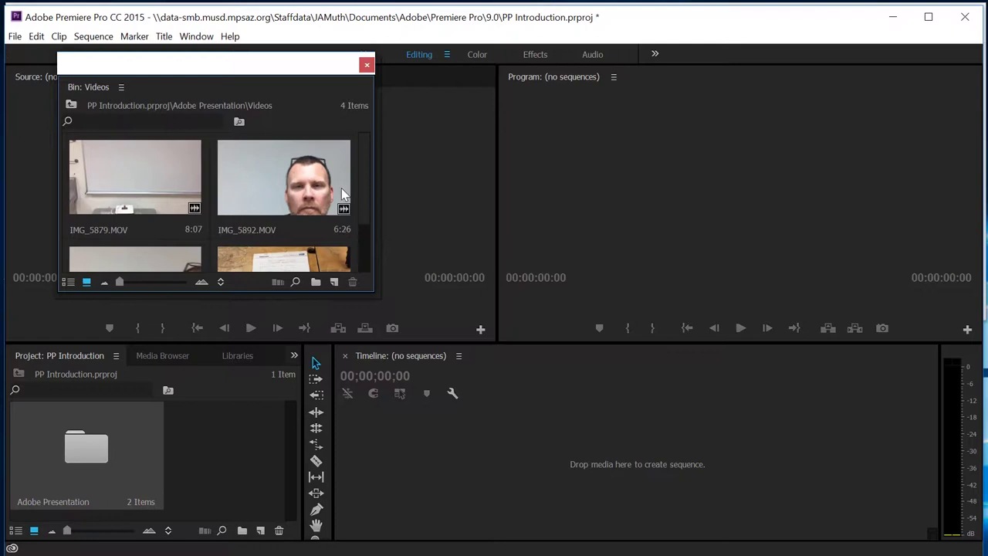
pyautogui.scroll(-2, 343, 197)
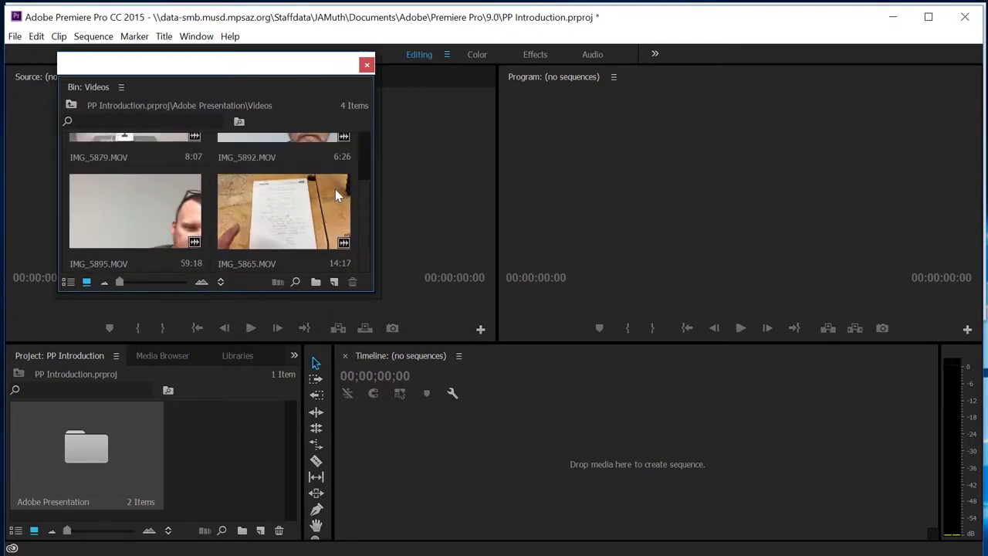
pyautogui.doubleClick(121, 208)
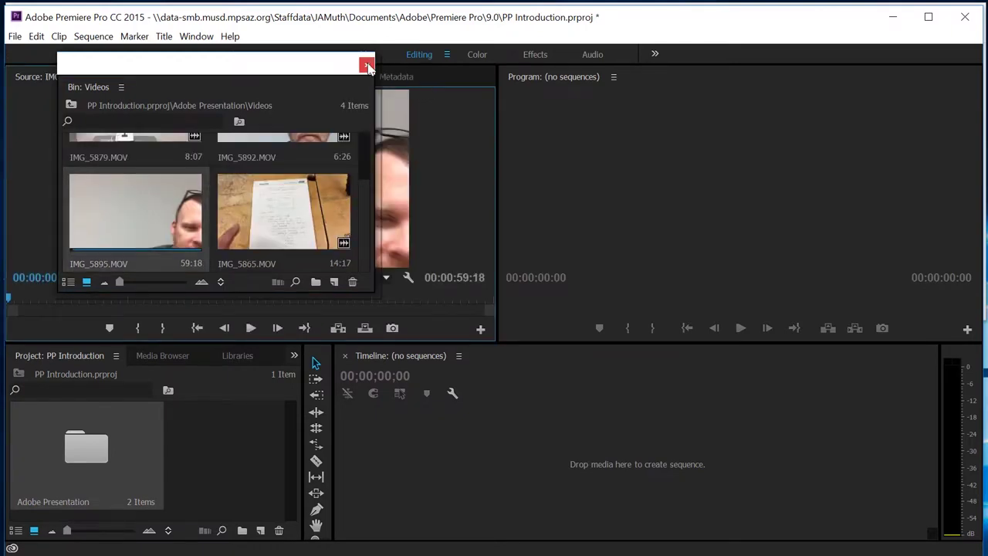
pyautogui.click(367, 66)
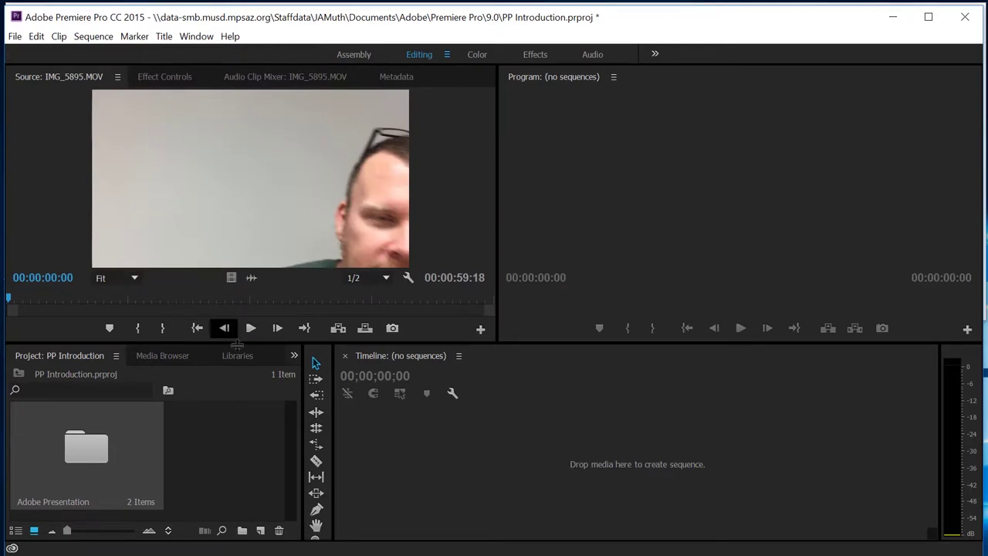
pyautogui.click(250, 328)
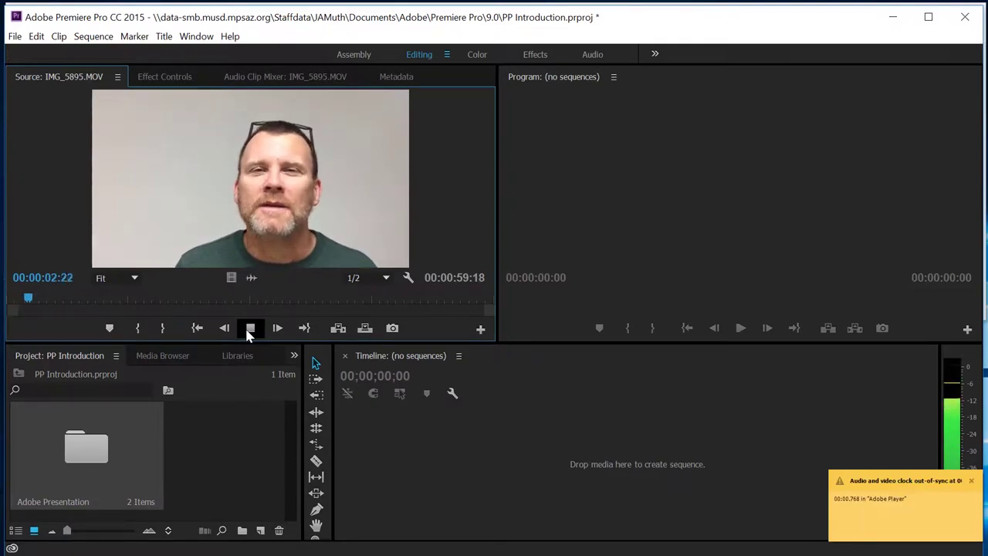
pyautogui.click(248, 332)
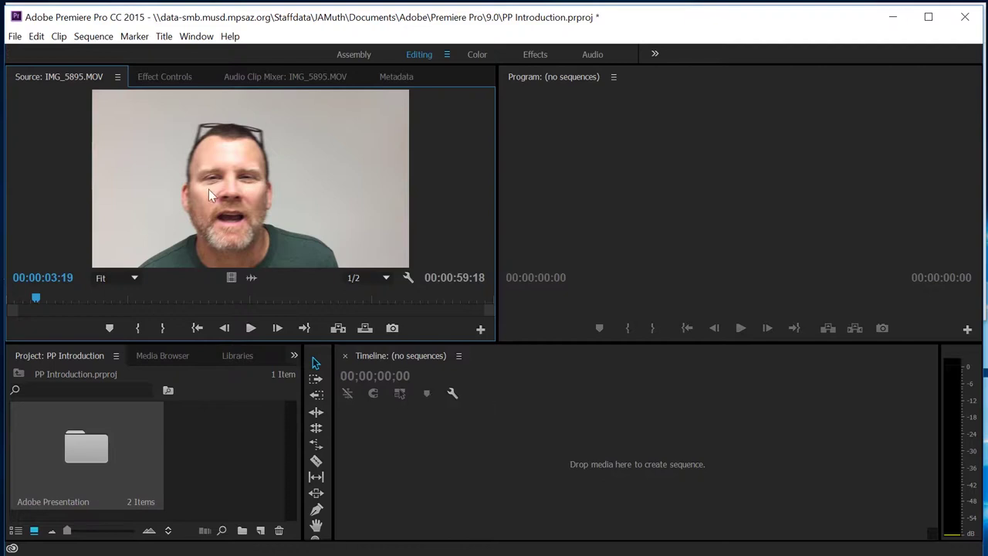
# Drag IMG_5895 into the Timeline and confirm the sequence's 1920×1080, 30 fps settings
pyautogui.moveTo(221, 193); pyautogui.dragTo(443, 465)
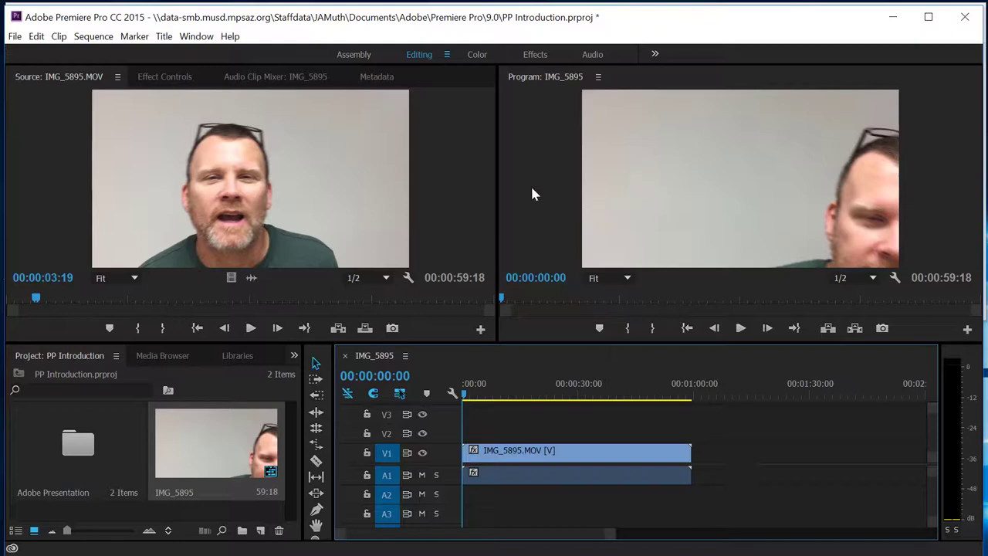
pyautogui.click(97, 37)
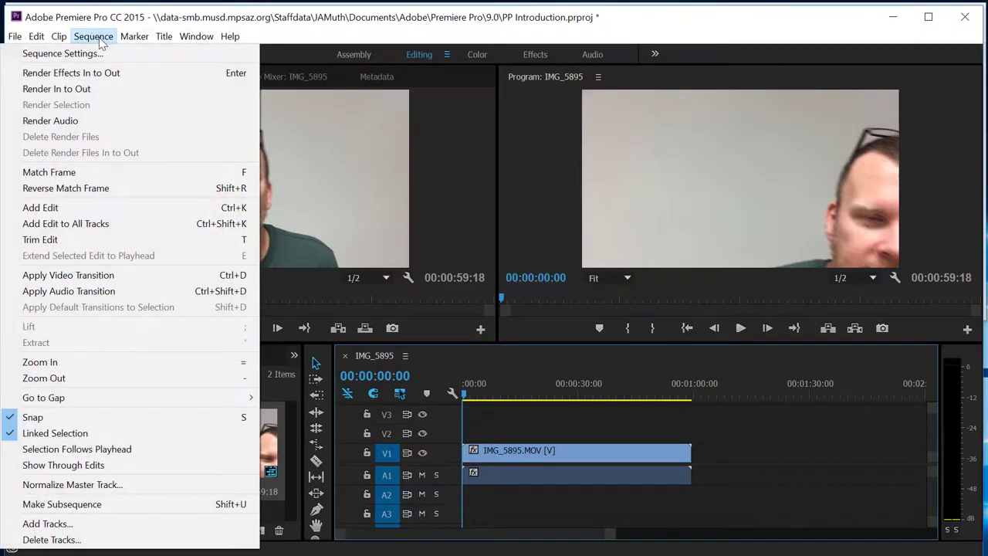
pyautogui.click(107, 54)
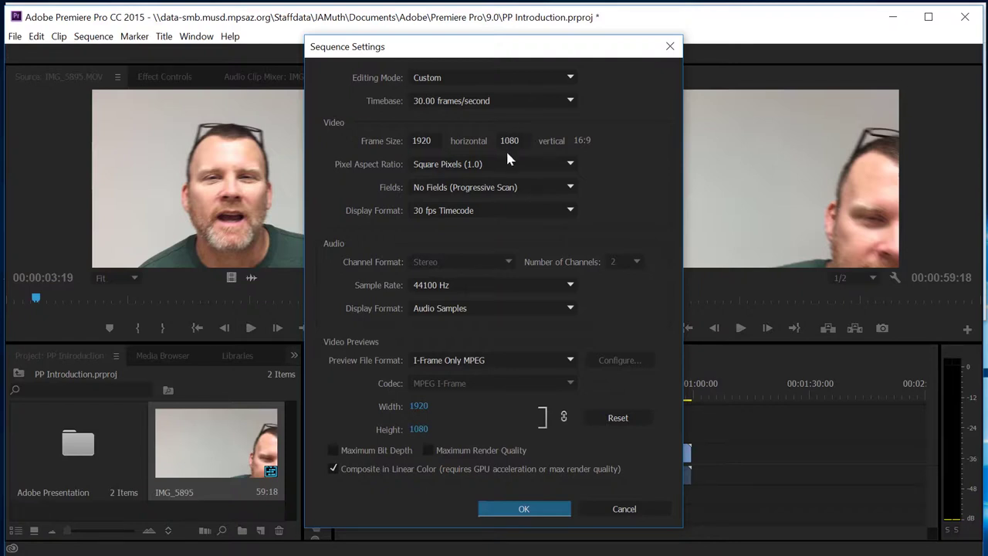
pyautogui.click(523, 509)
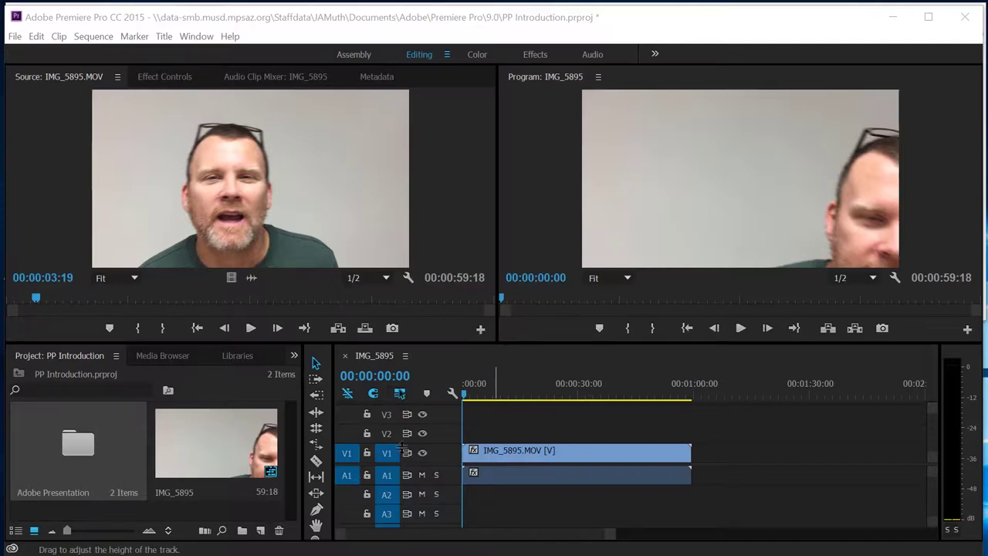
pyautogui.click(64, 446)
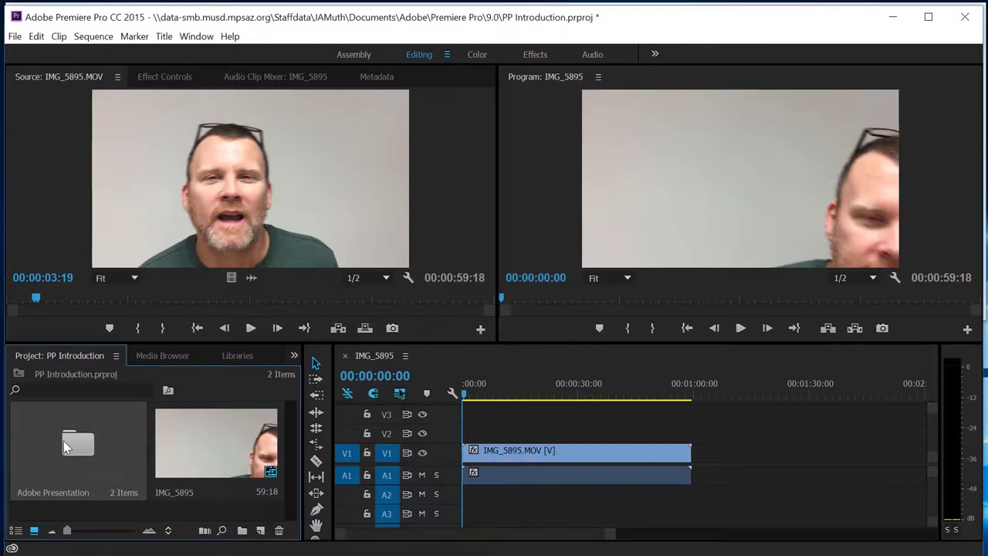
pyautogui.doubleClick(65, 443)
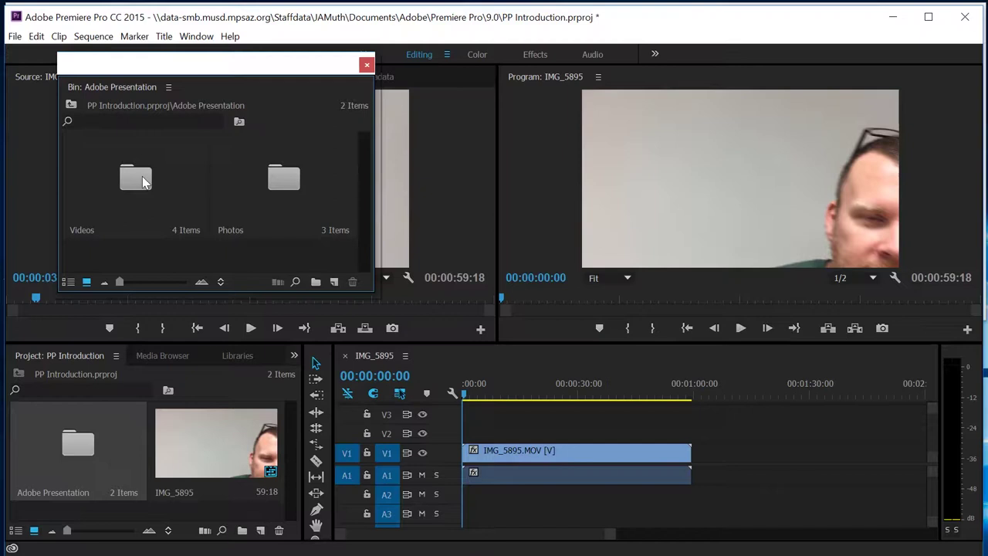
pyautogui.doubleClick(301, 182)
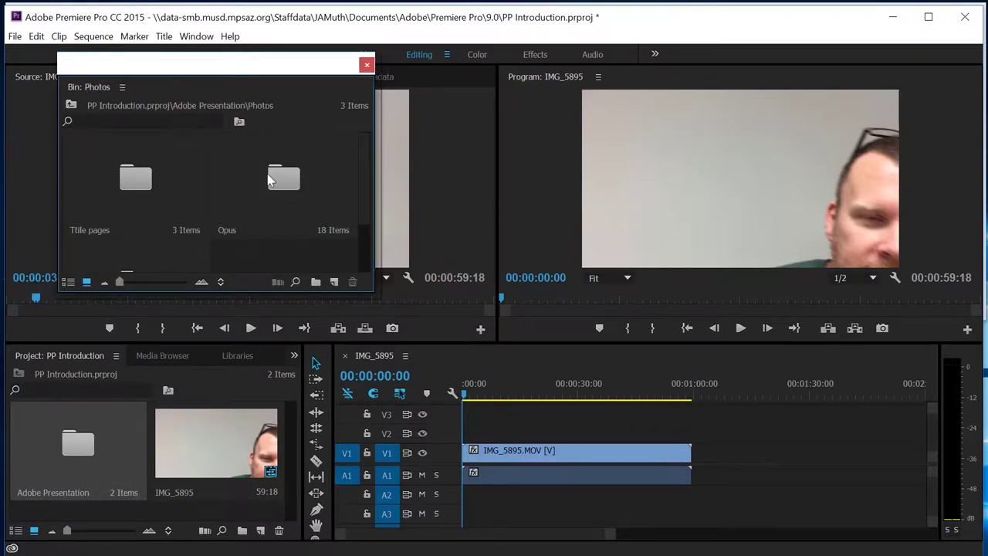
pyautogui.doubleClick(285, 185)
pyautogui.moveTo(135, 239); pyautogui.dragTo(484, 437)
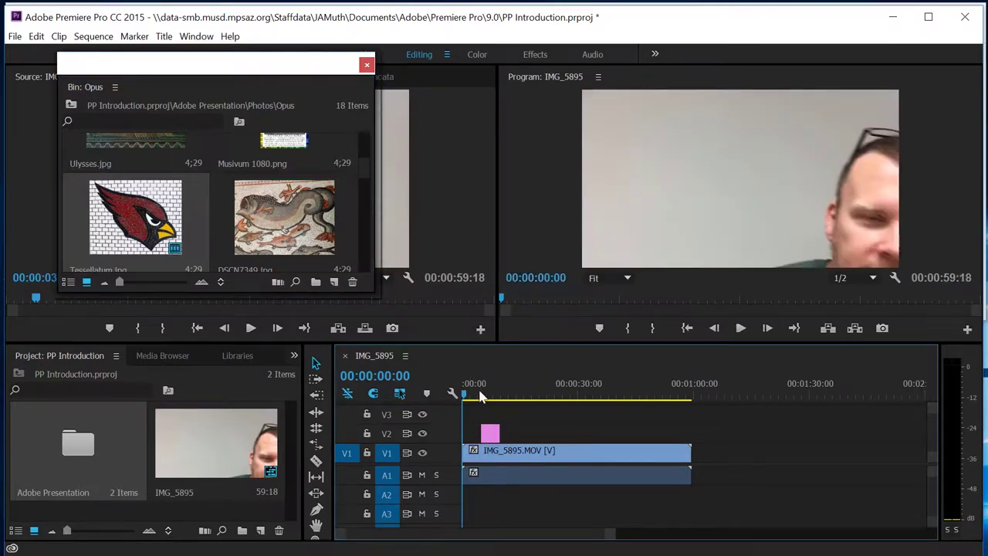
pyautogui.click(478, 386)
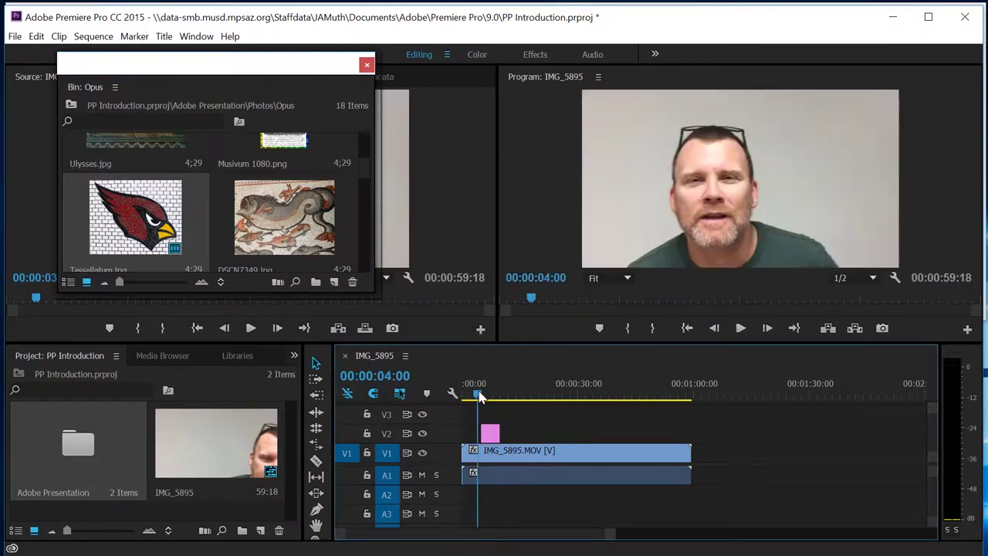
pyautogui.click(740, 330)
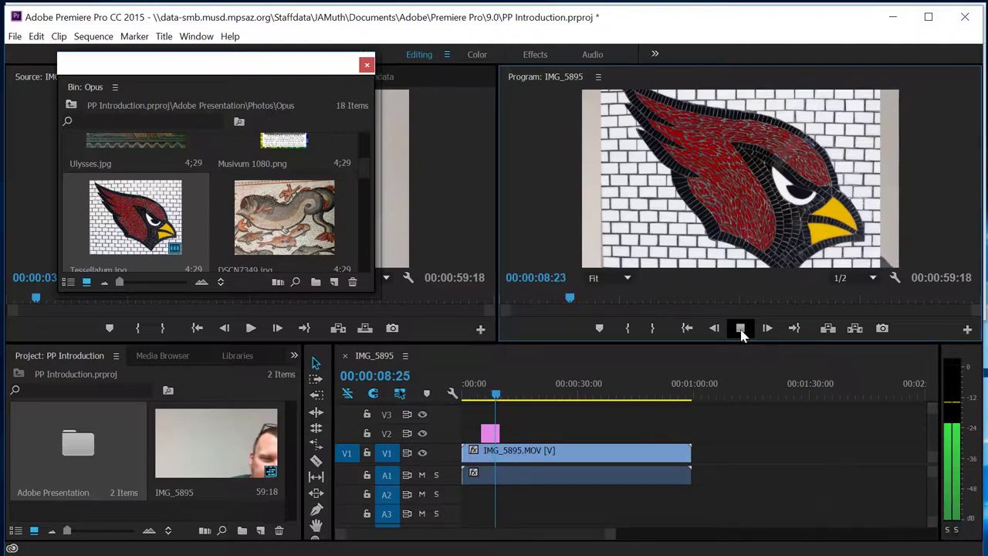
pyautogui.click(741, 330)
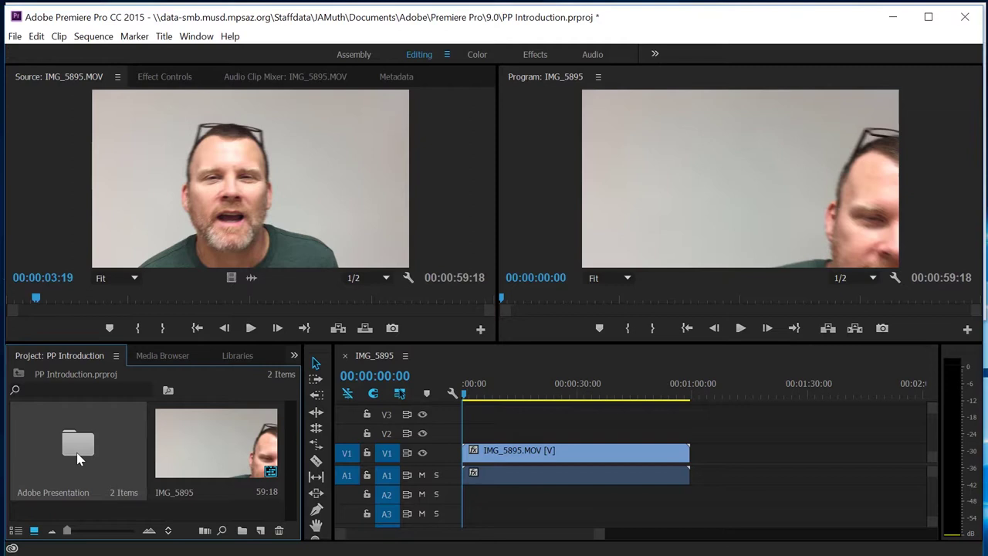
# Select all five photos in Photos > Equipment and drop them on V1 after IMG_5895
pyautogui.doubleClick(79, 461)
pyautogui.doubleClick(293, 174)
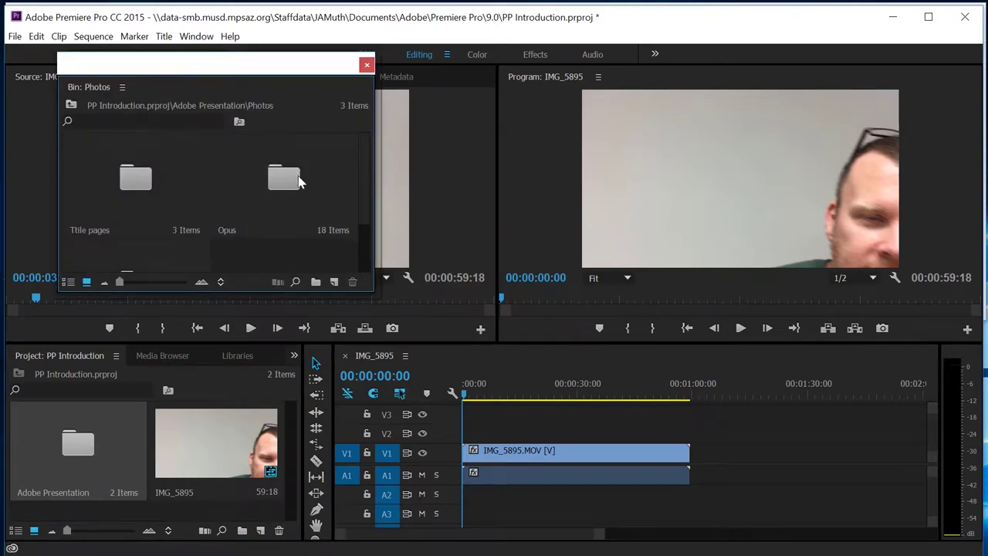
pyautogui.scroll(-2, 136, 199)
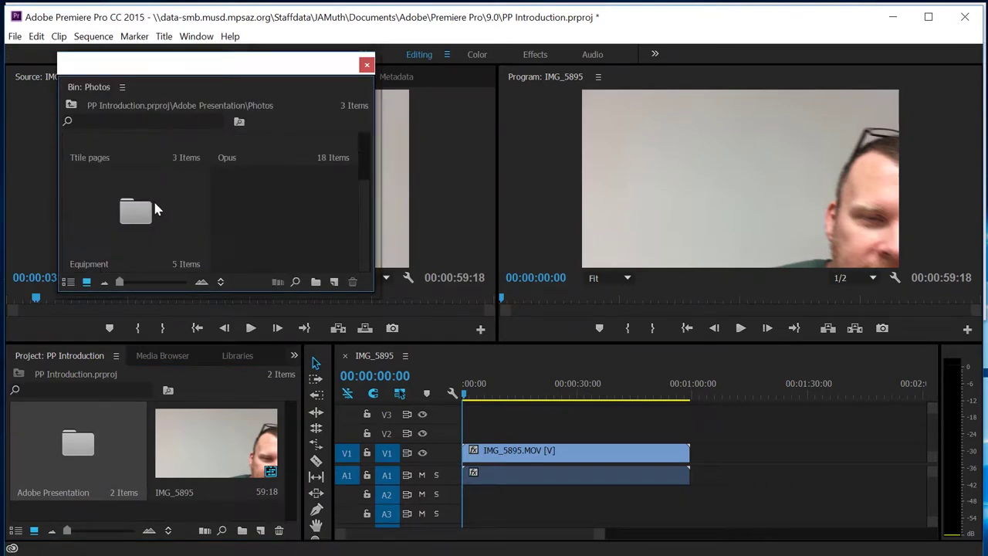
pyautogui.doubleClick(153, 198)
pyautogui.scroll(3, 191, 224)
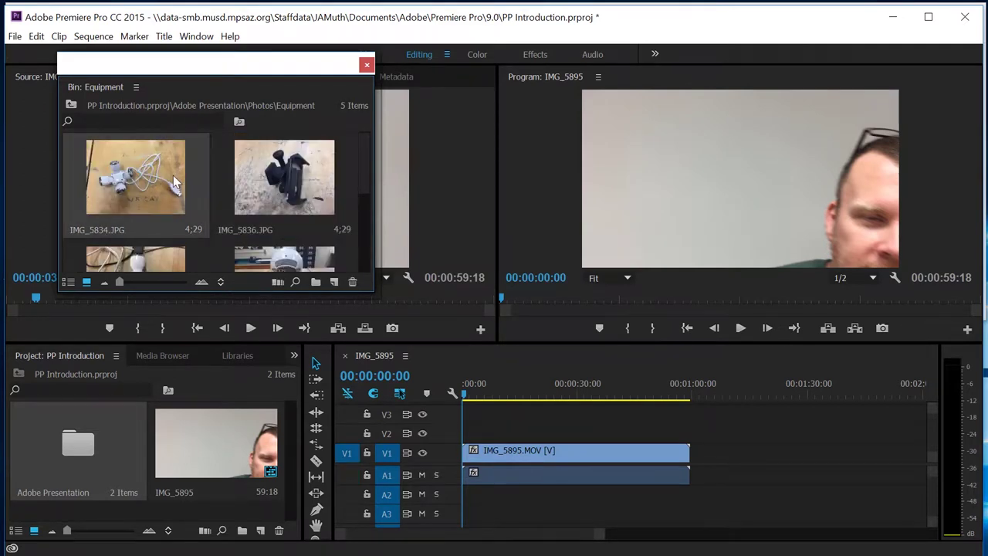
pyautogui.scroll(-1, 302, 183)
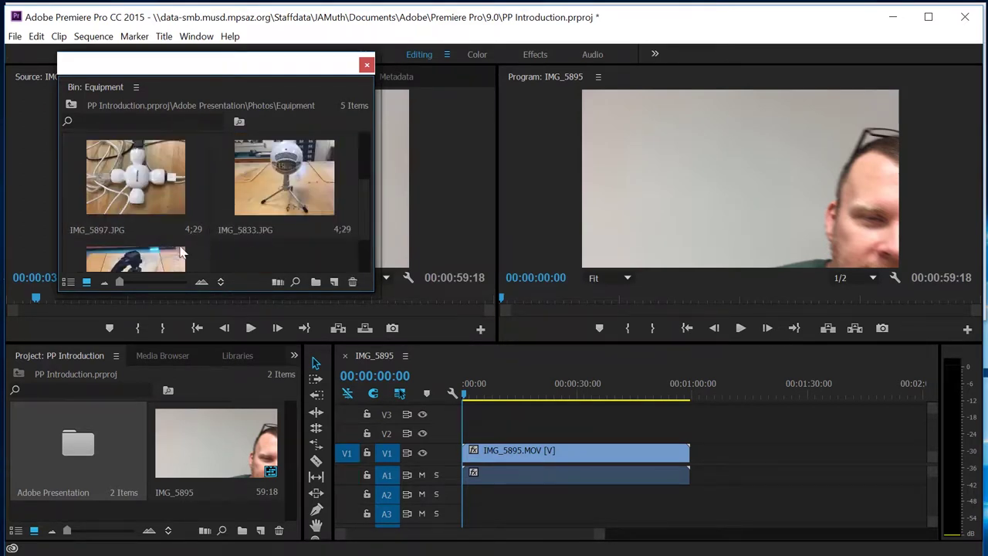
pyautogui.hotkey('ctrl', 'a')
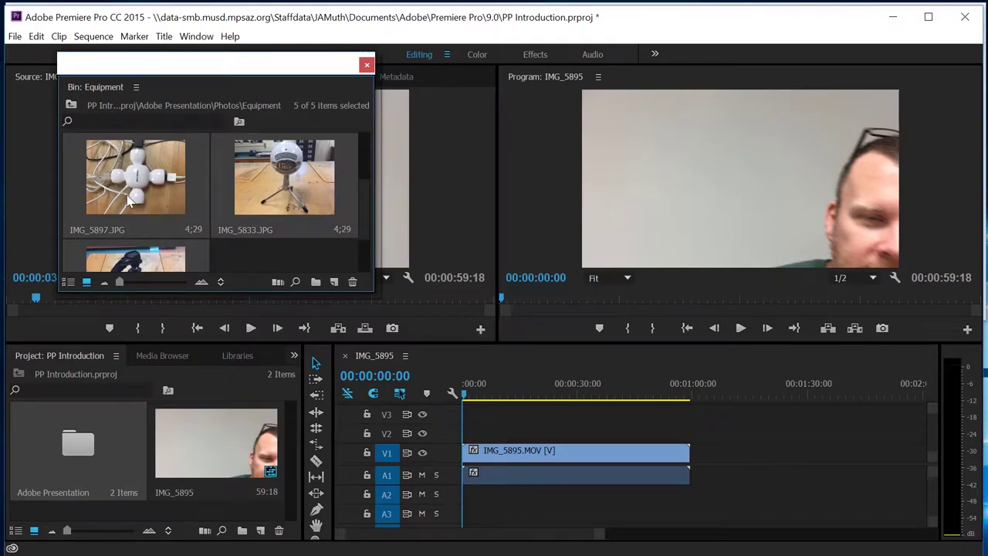
pyautogui.moveTo(129, 201); pyautogui.dragTo(751, 468)
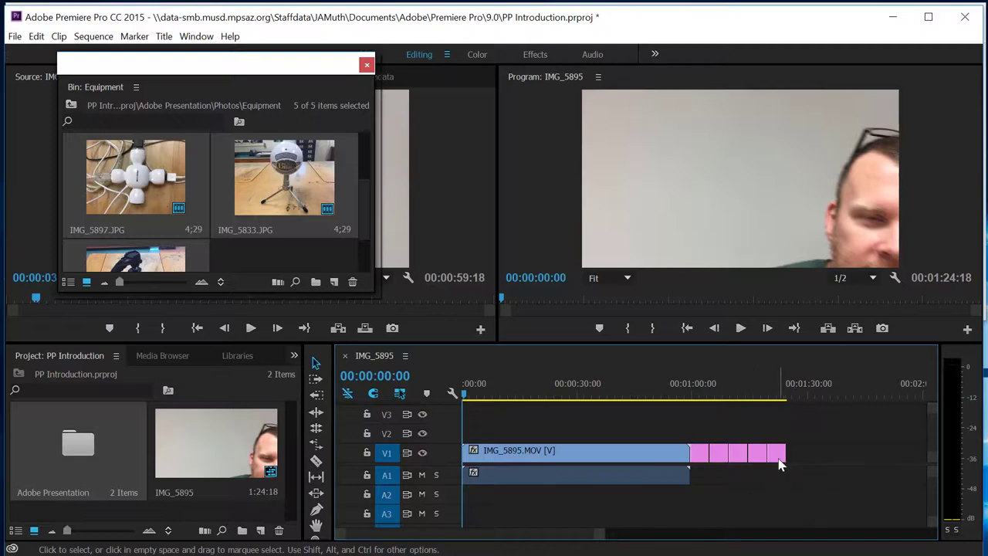
# Change the last photo clip's duration from 5 seconds to 00:00:03:00 in Speed/Duration
pyautogui.rightClick(778, 455)
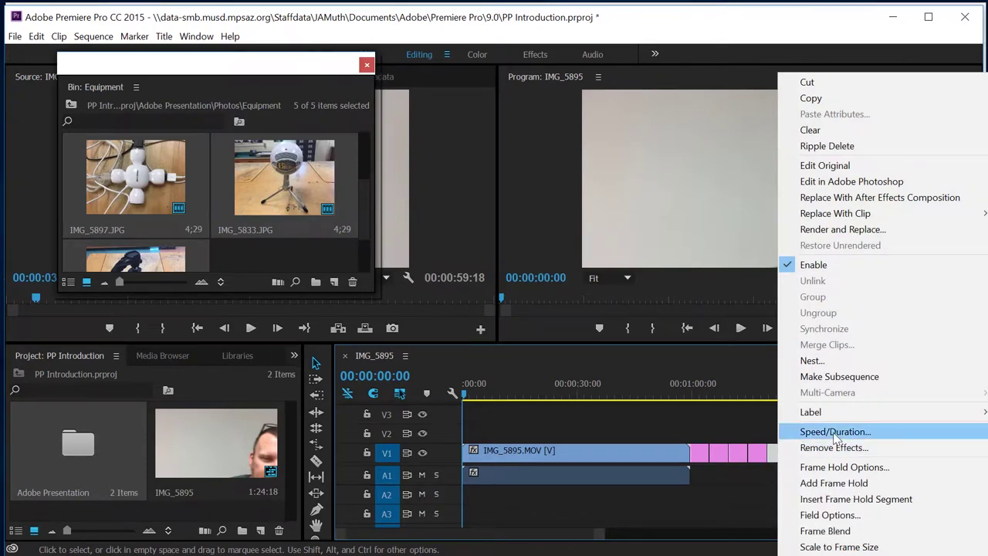
pyautogui.click(834, 434)
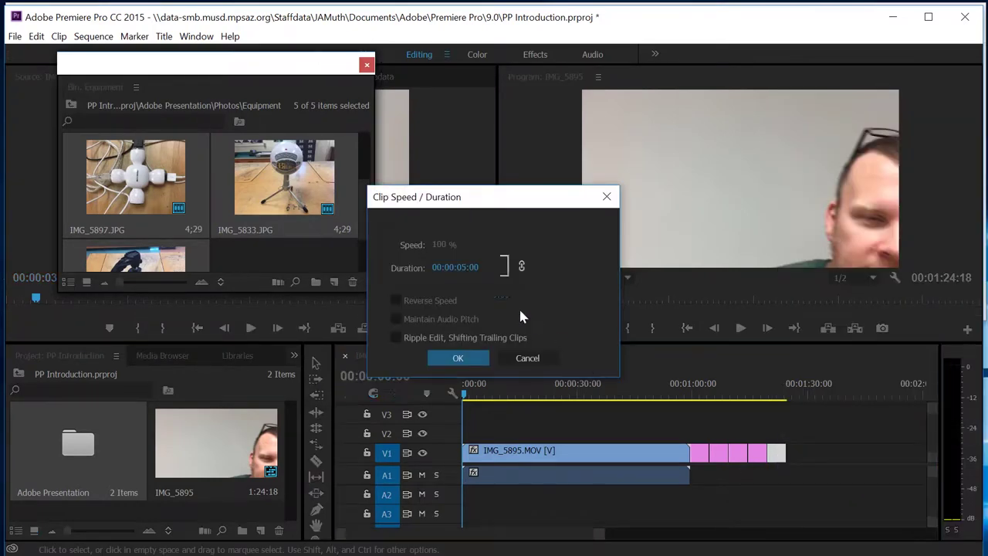
pyautogui.click(473, 267)
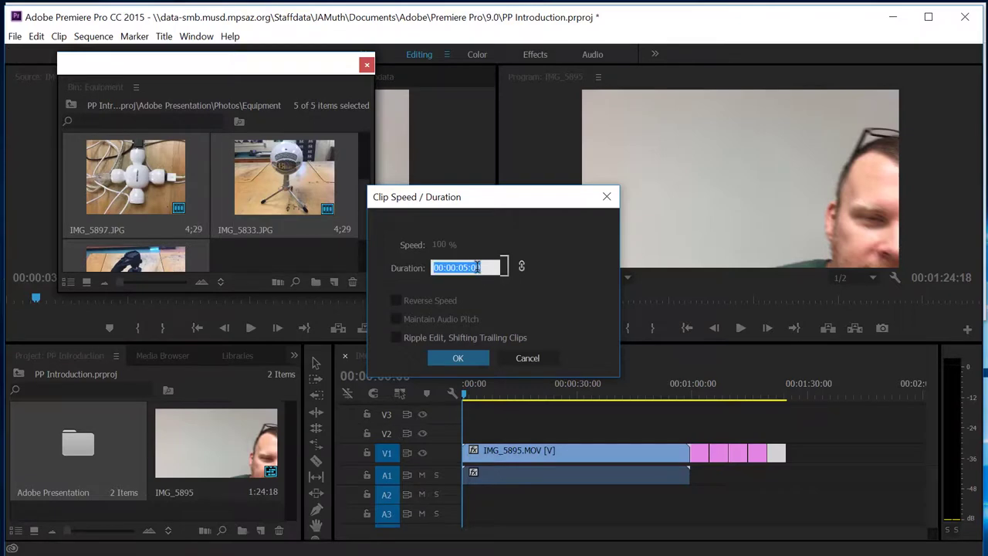
pyautogui.click(480, 267)
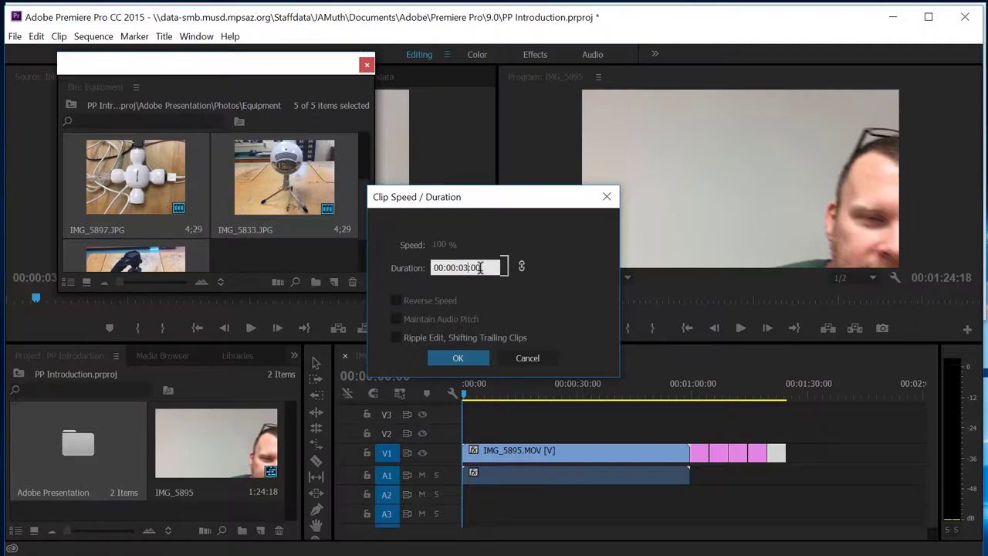
pyautogui.press('Return')
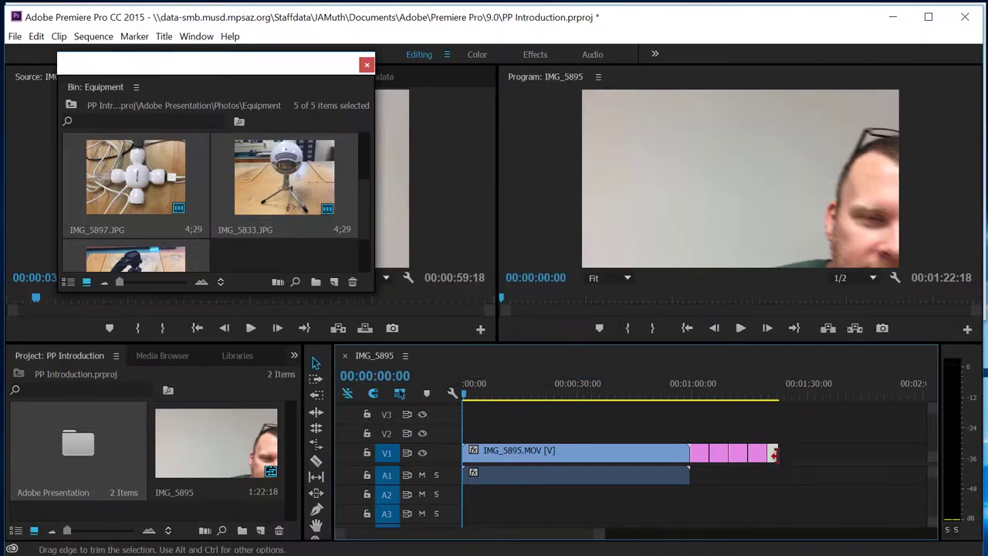
# Move IMG_5835.JPG later to leave a gap, zoom in, and extend both its edges outward
pyautogui.moveTo(776, 457); pyautogui.dragTo(801, 460)
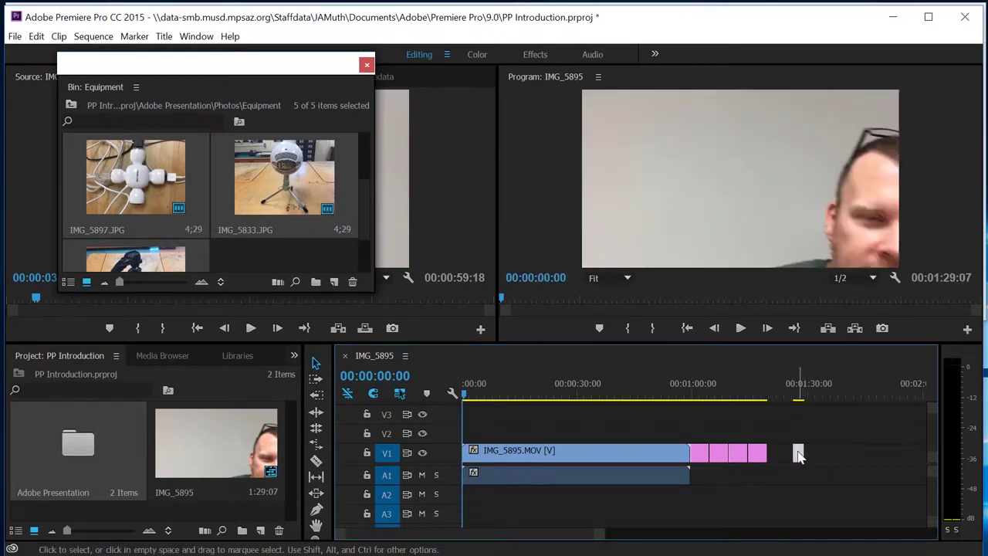
pyautogui.doubleClick(800, 456)
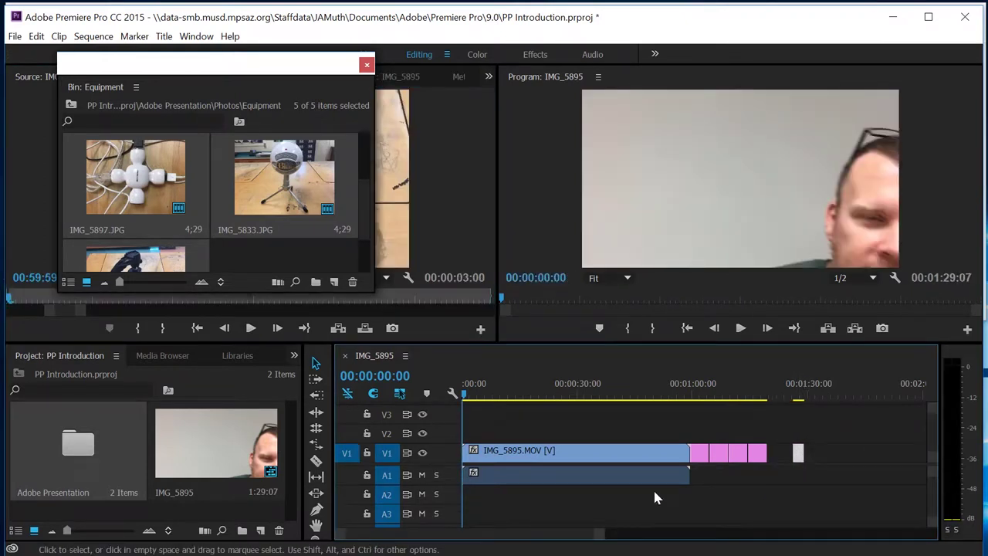
pyautogui.moveTo(600, 536); pyautogui.dragTo(489, 543)
pyautogui.click(920, 394)
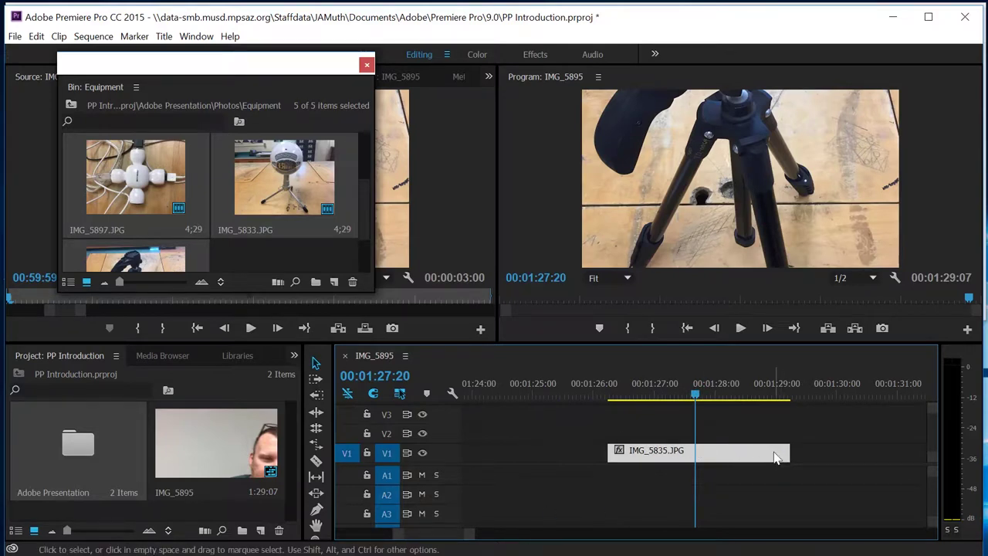
pyautogui.moveTo(788, 453); pyautogui.dragTo(902, 451)
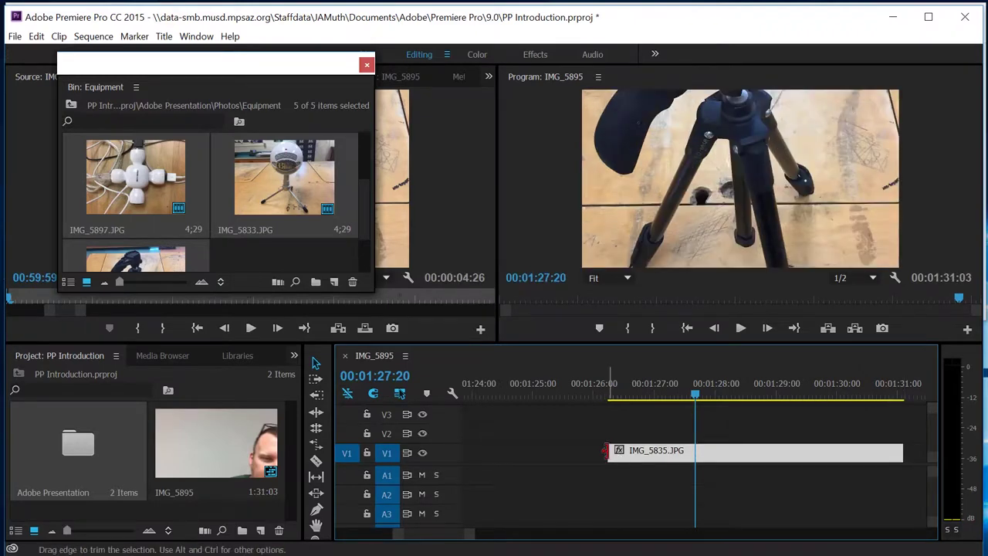
pyautogui.moveTo(606, 452); pyautogui.dragTo(519, 451)
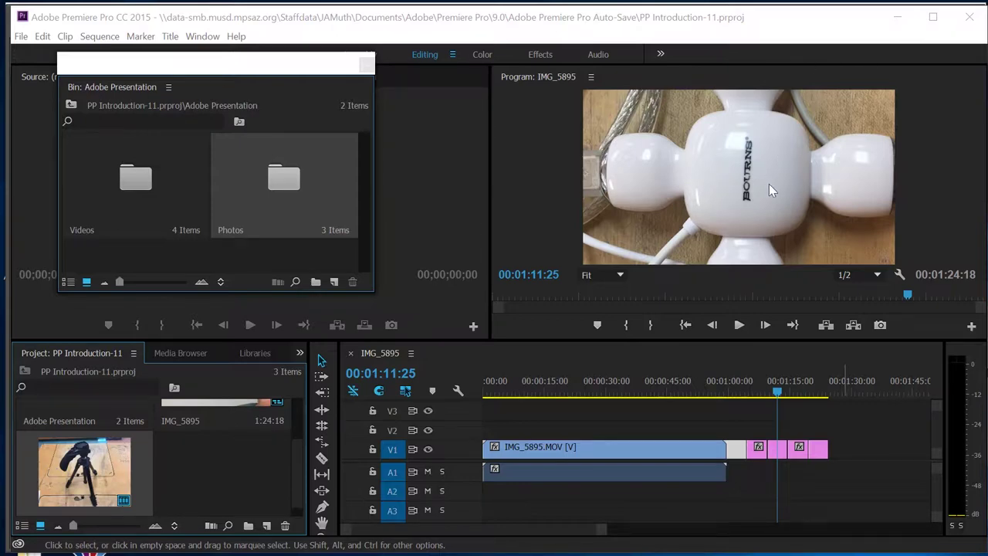
# Reposition and resize the hub photo directly in the Program monitor
pyautogui.click(781, 454)
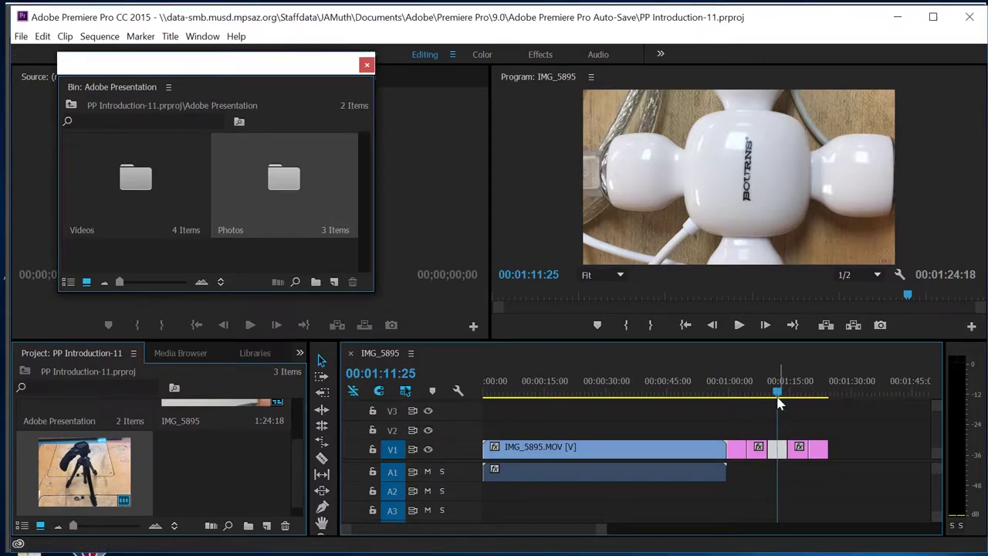
pyautogui.click(718, 196)
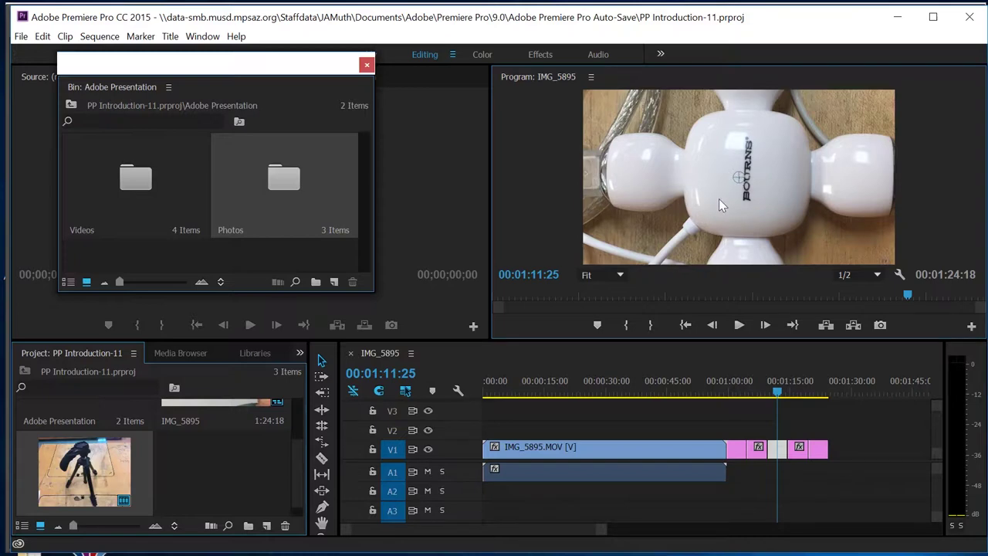
pyautogui.moveTo(615, 196); pyautogui.dragTo(653, 198)
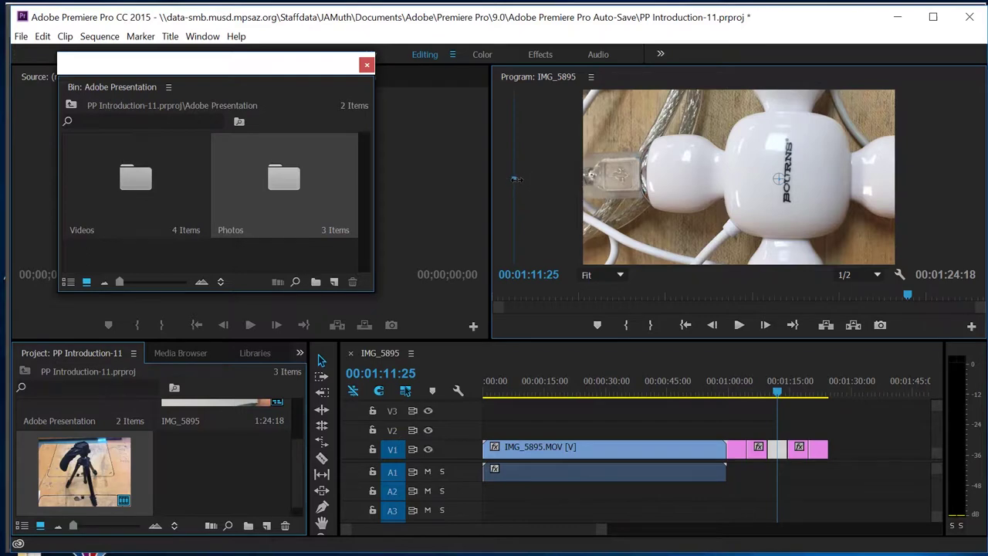
pyautogui.moveTo(516, 179); pyautogui.dragTo(621, 179)
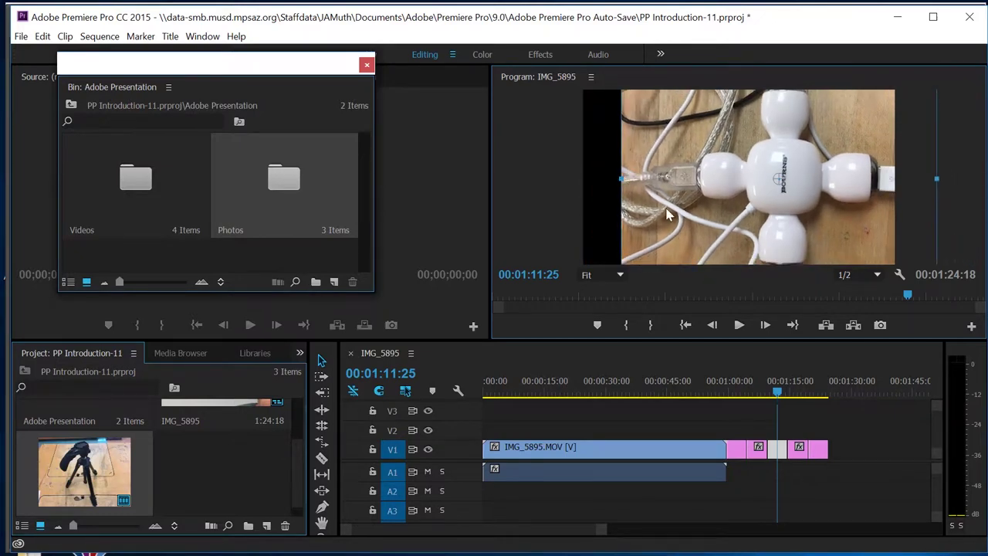
pyautogui.moveTo(668, 215); pyautogui.dragTo(631, 218)
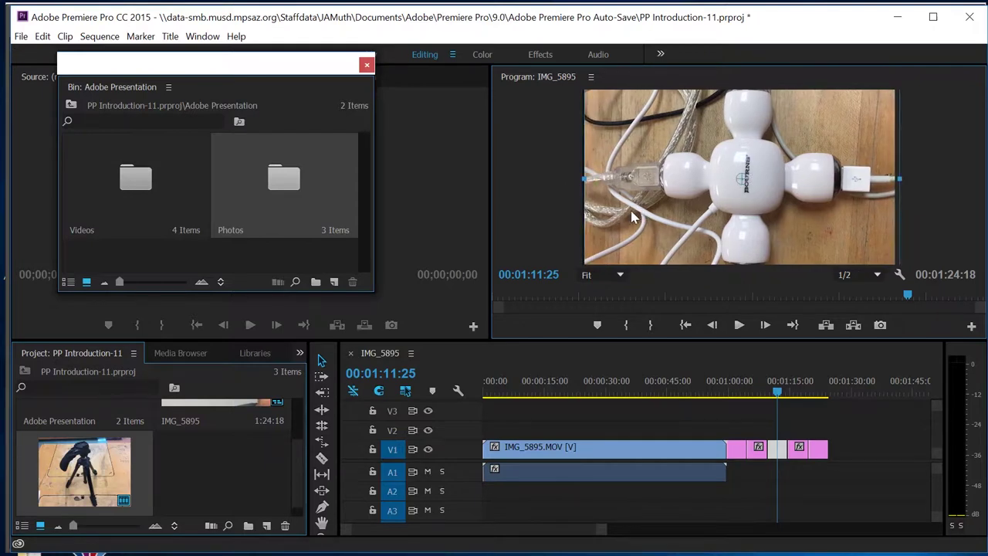
# Park the playhead at 00:01:16:05 on the microphone shot
pyautogui.click(553, 215)
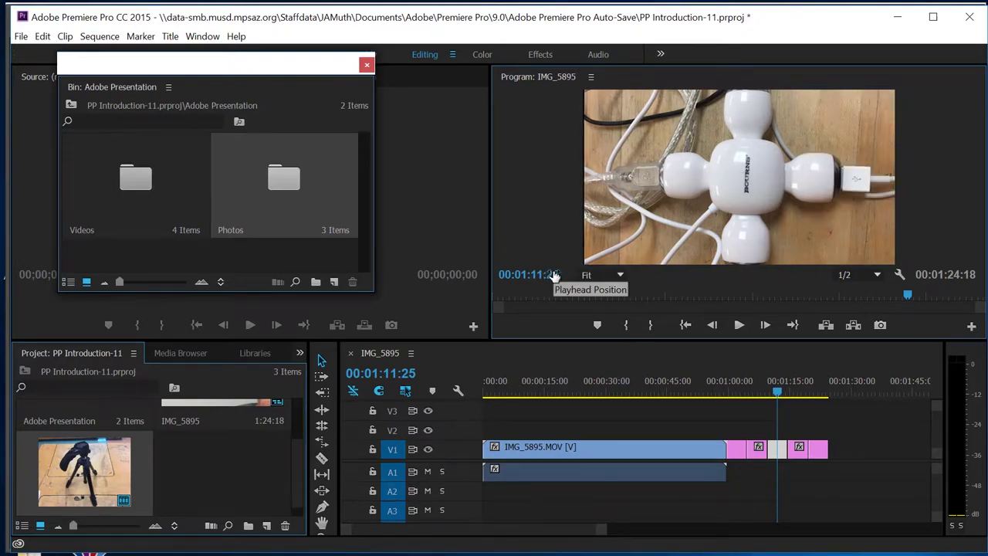
pyautogui.click(755, 395)
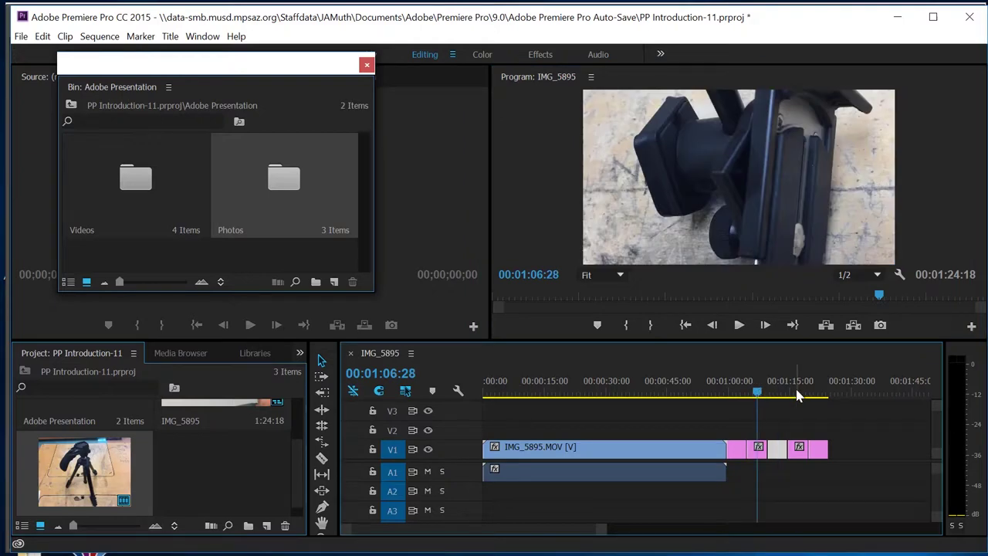
pyautogui.click(796, 395)
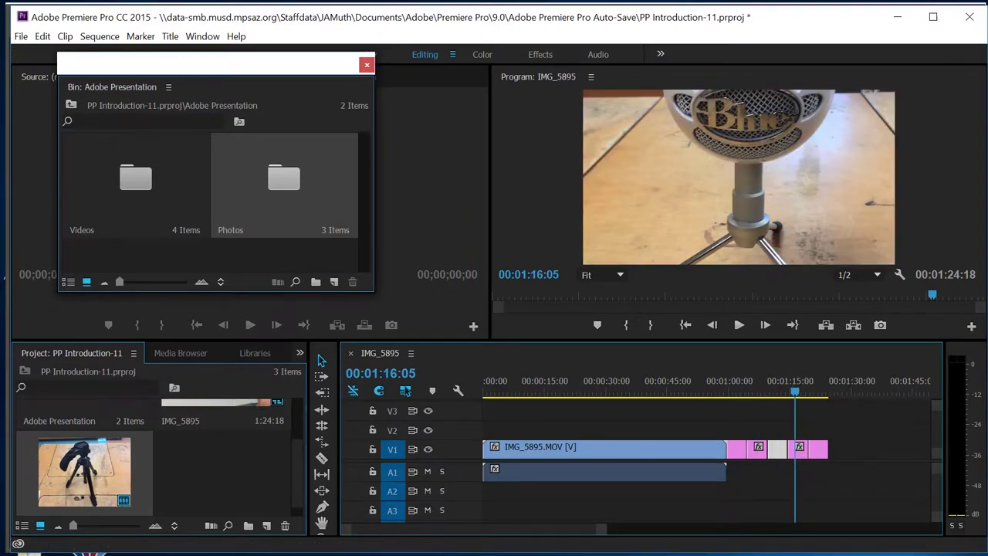
# Open IMG_5833 from the Photos > Equipment folder in Adobe Photoshop CC 2015
pyautogui.hotkey('alt', 'Tab')
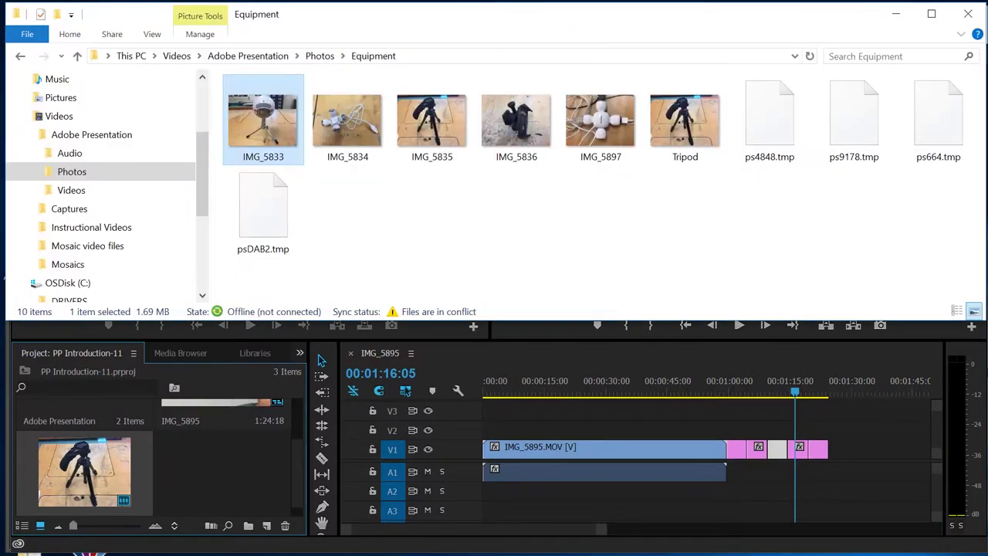
pyautogui.rightClick(259, 135)
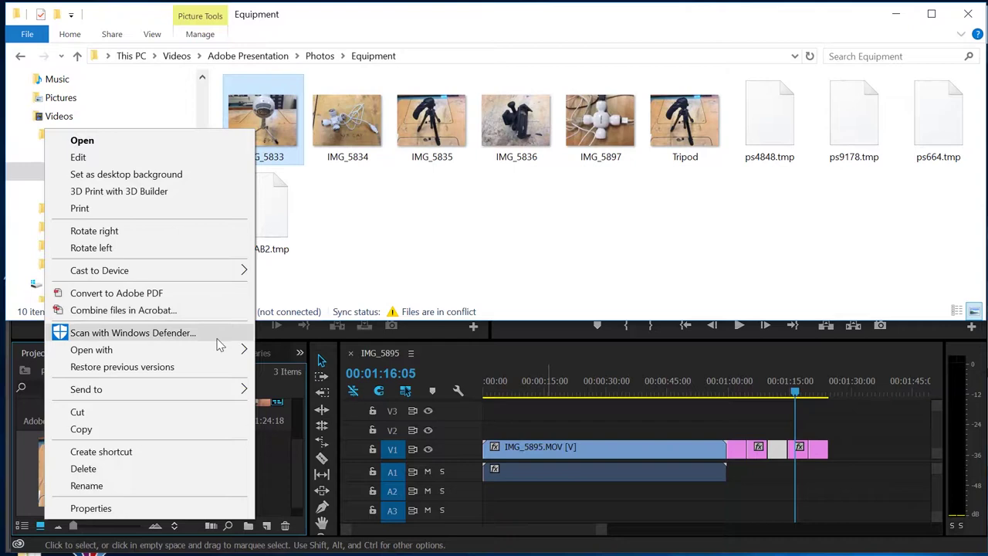
pyautogui.moveTo(226, 352)
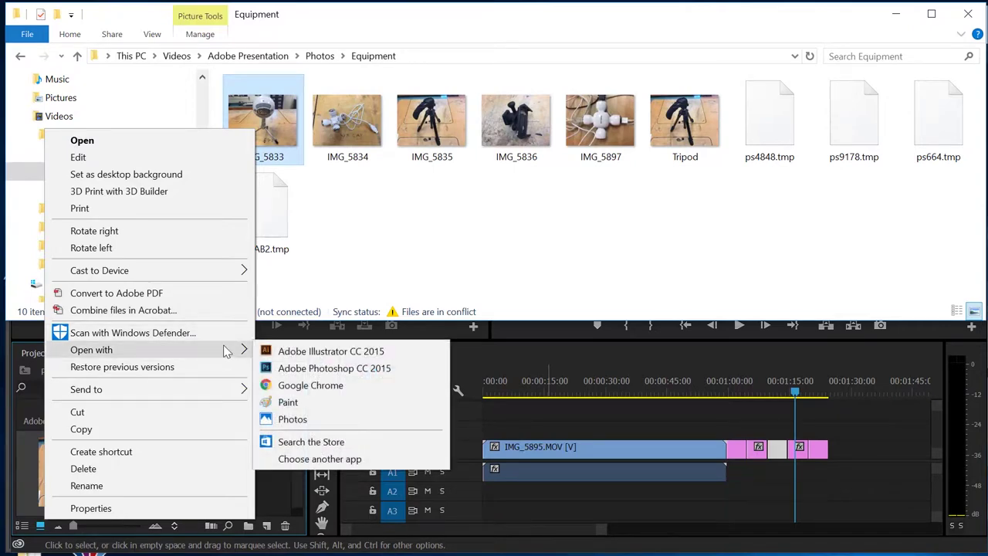
pyautogui.click(334, 367)
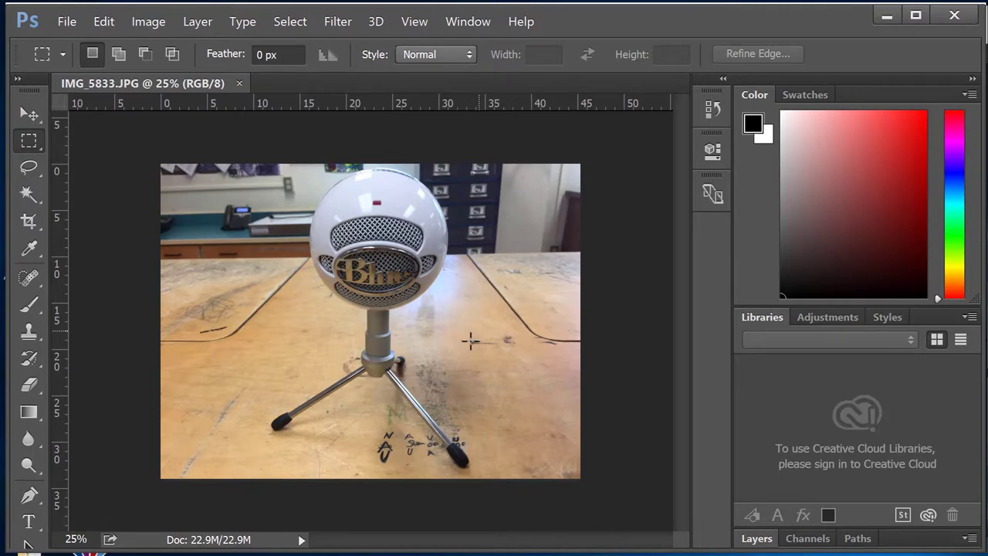
# Resize IMG_5833 to 1920 pixels wide (1920 × 1440) and save the photo
pyautogui.click(154, 22)
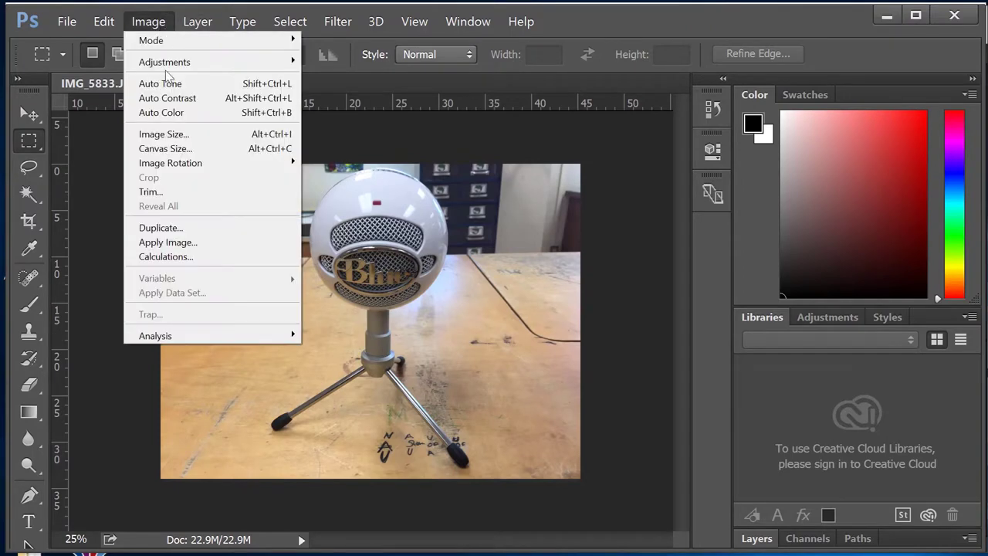
pyautogui.click(187, 134)
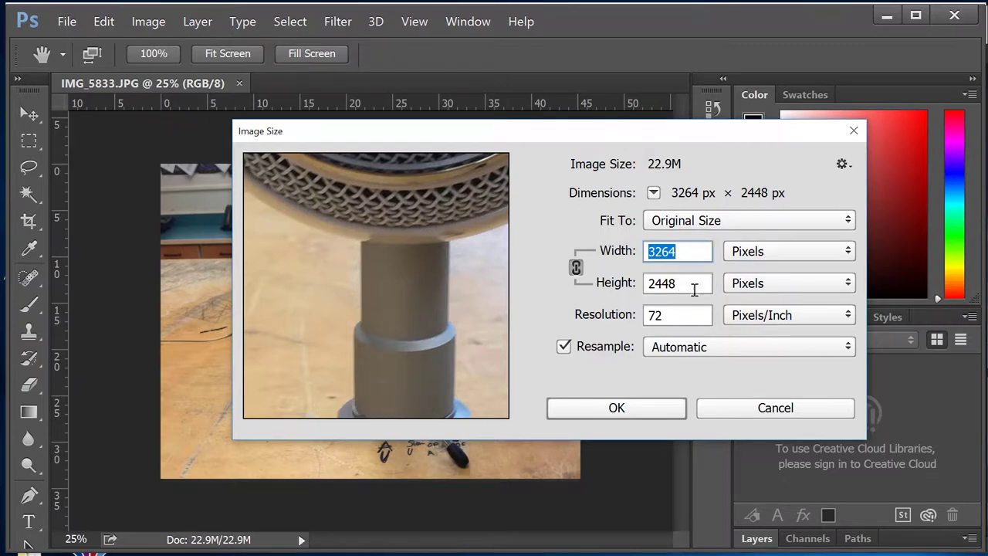
pyautogui.click(849, 254)
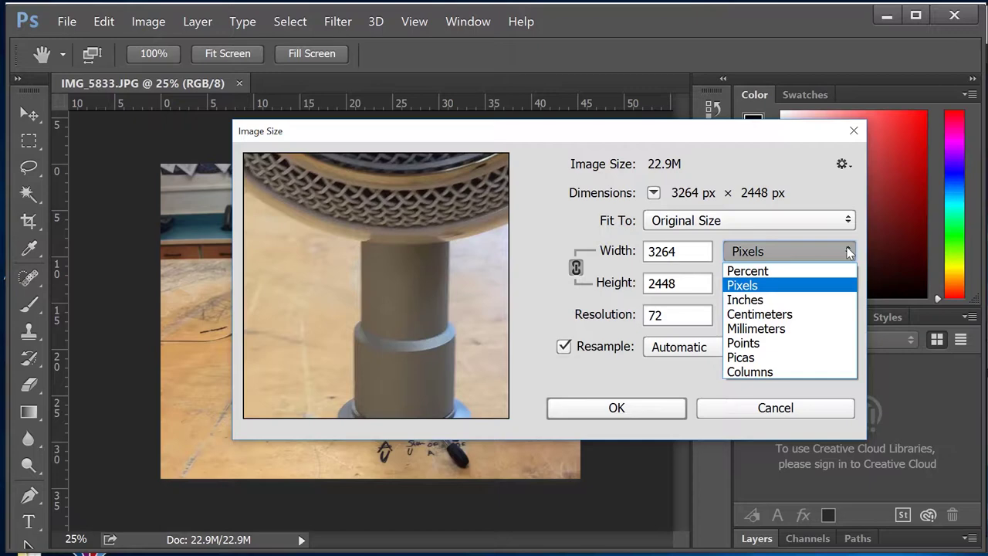
pyautogui.click(828, 289)
pyautogui.click(678, 251)
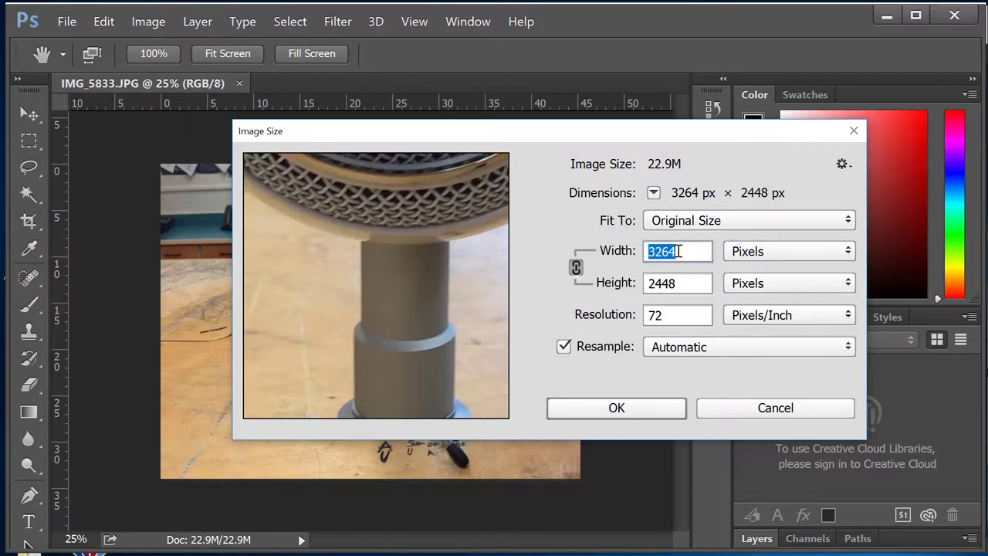
pyautogui.click(677, 251)
pyautogui.doubleClick(678, 251)
pyautogui.write('19')
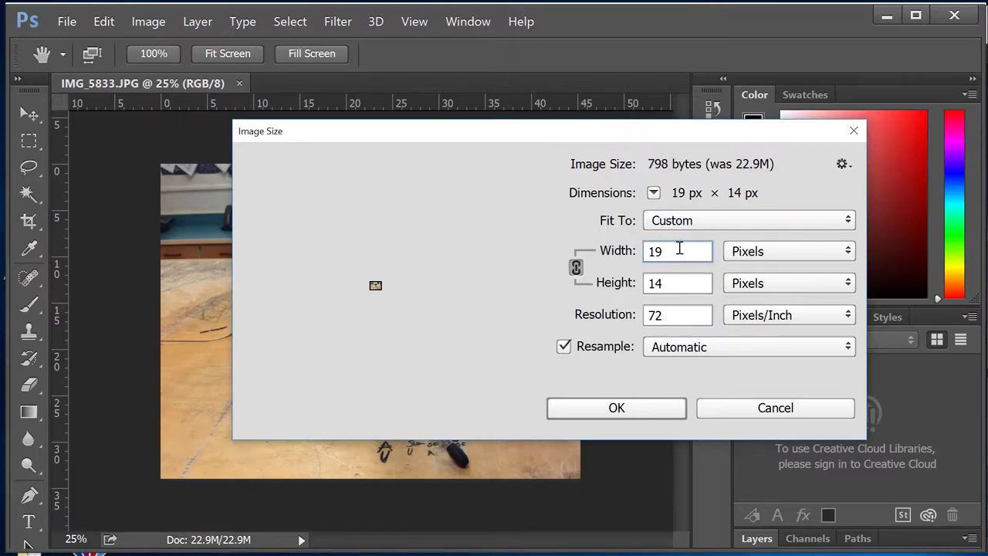
pyautogui.write('20')
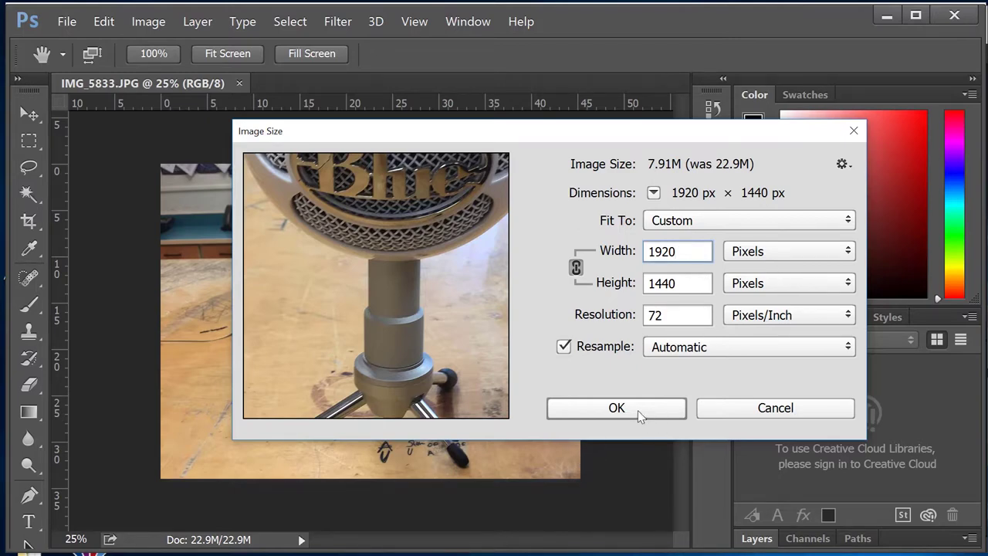
pyautogui.click(616, 408)
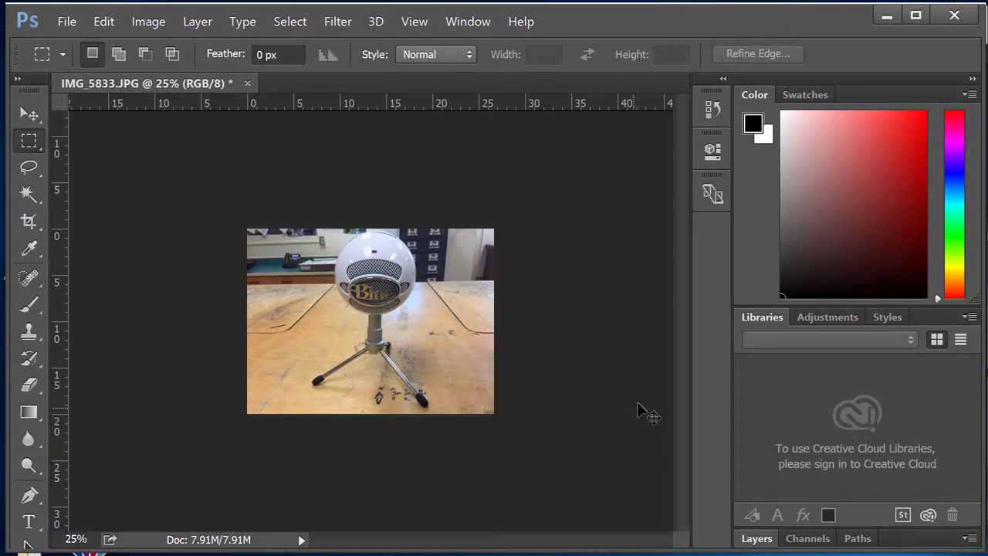
pyautogui.hotkey('ctrl', 's')
pyautogui.hotkey('alt', 'Tab')
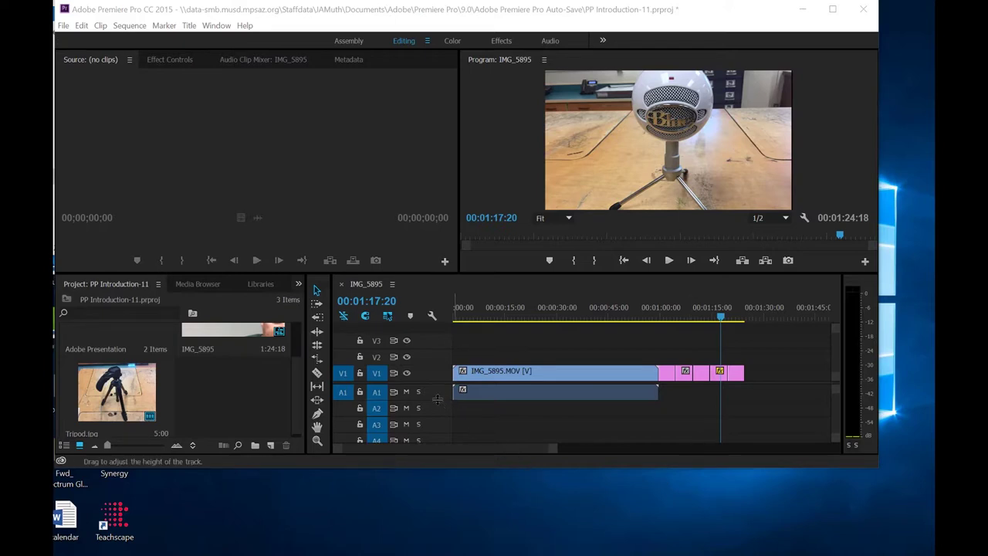
# Make the A1 audio track taller so its waveform shows
pyautogui.moveTo(437, 399); pyautogui.dragTo(441, 420)
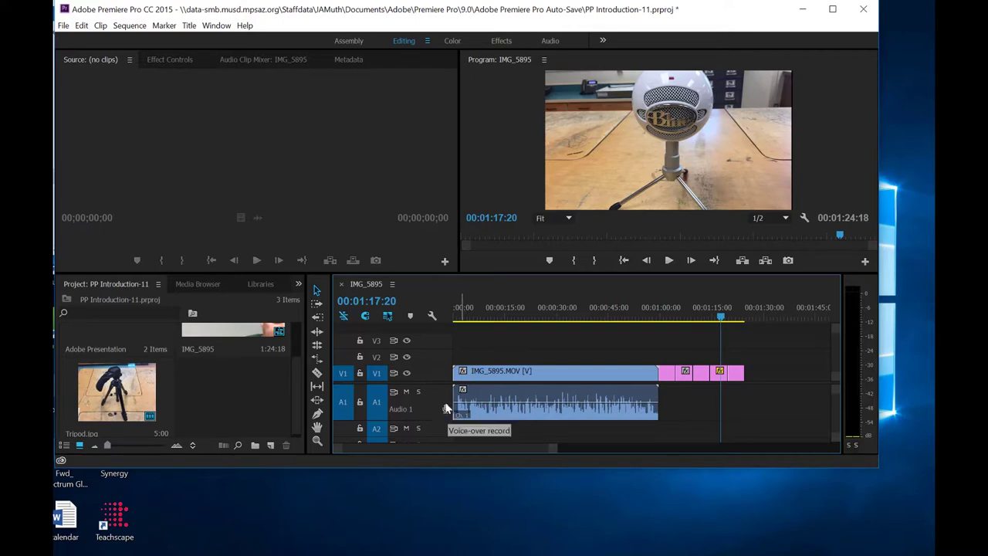
pyautogui.rightClick(432, 391)
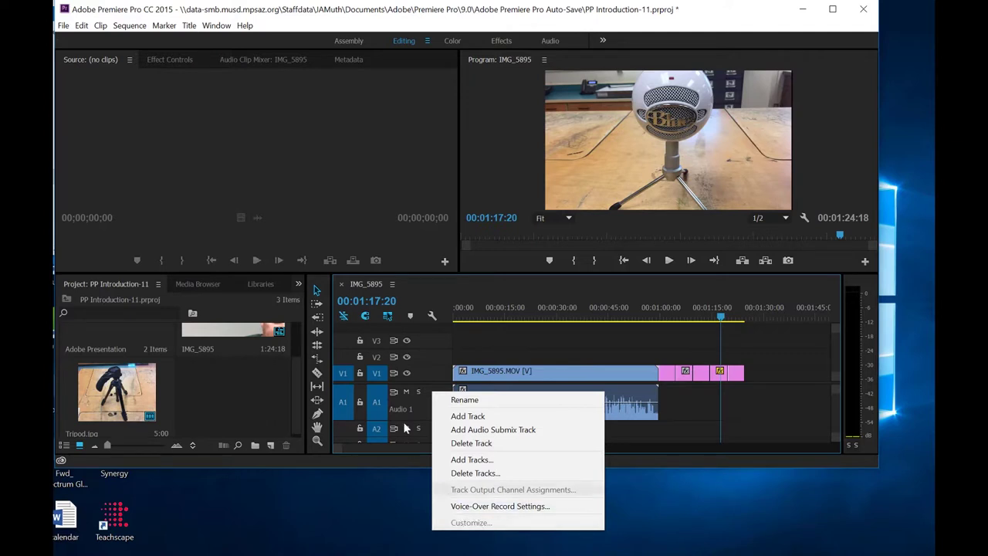
pyautogui.click(428, 419)
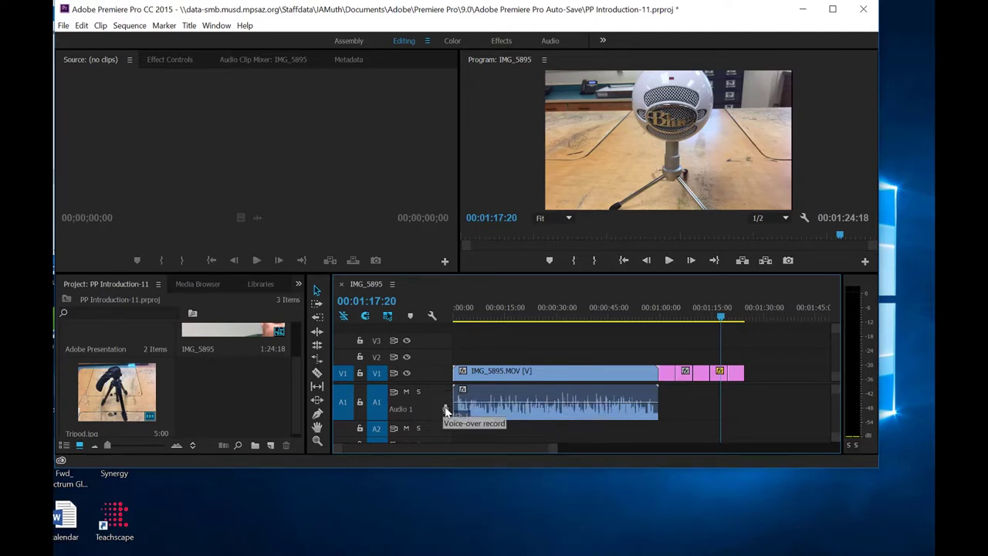
# Confirm Blue Snowball as the source in A1's Voice-Over Record Settings
pyautogui.rightClick(442, 405)
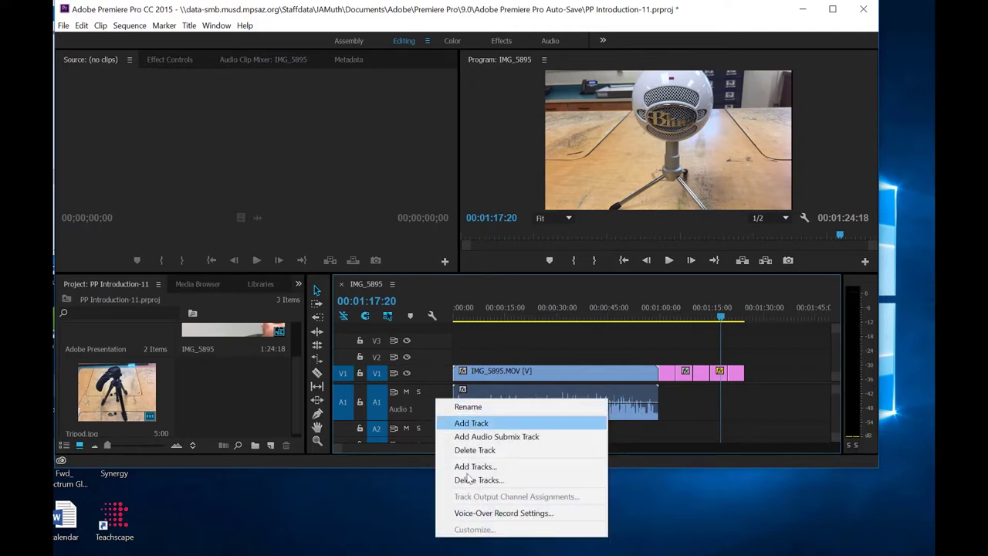
pyautogui.click(481, 513)
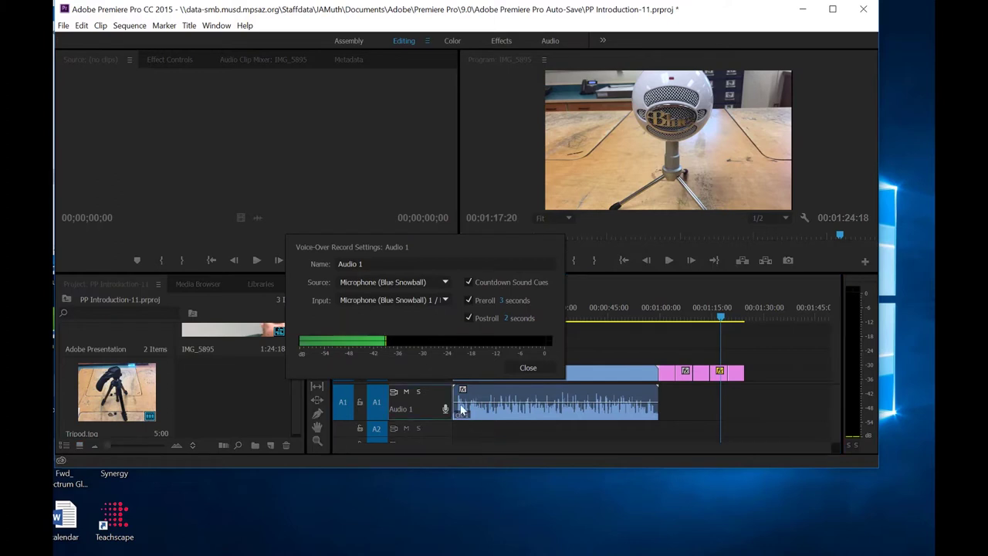
pyautogui.click(448, 282)
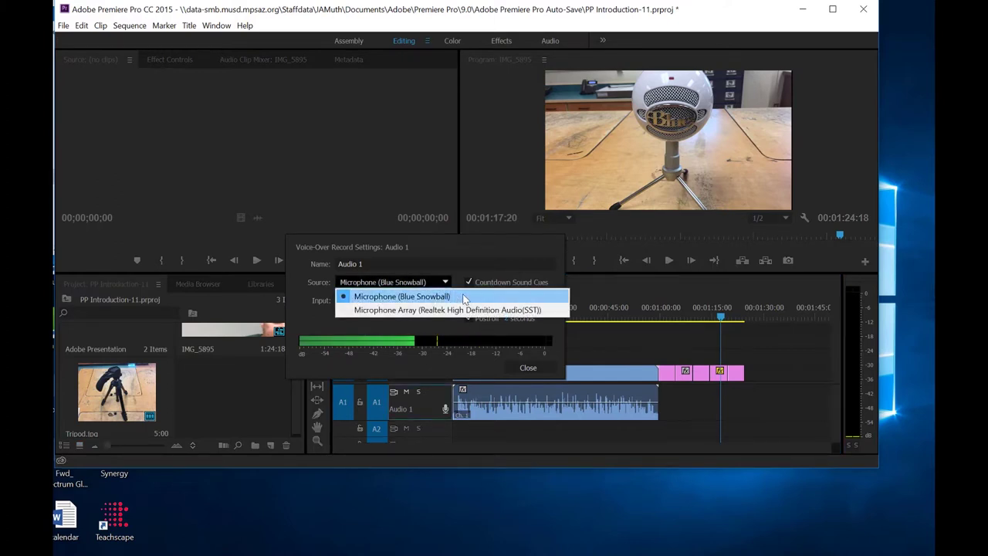
pyautogui.click(444, 283)
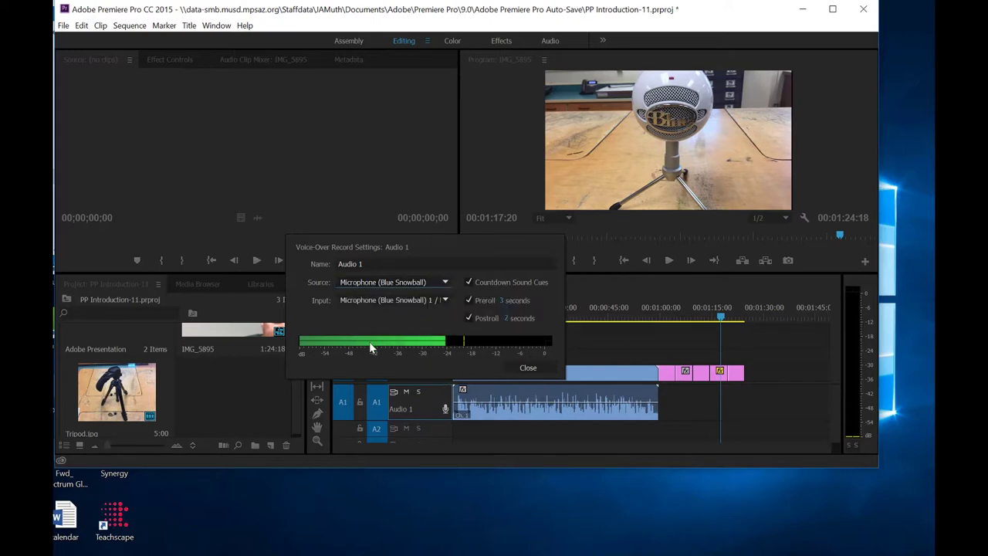
pyautogui.click(525, 368)
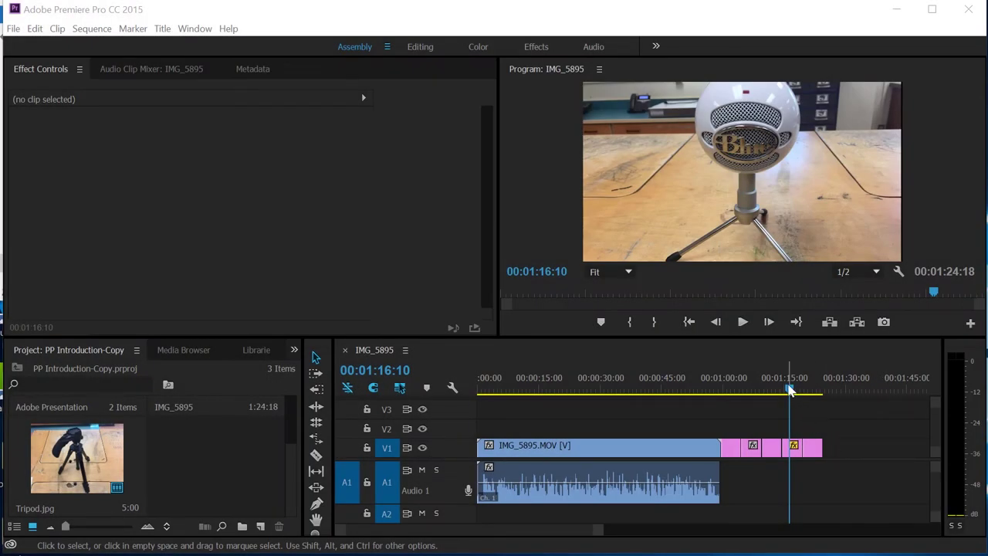
# Move the playhead back to about one minute and record voice-over narration on Audio 1
pyautogui.moveTo(789, 390); pyautogui.dragTo(721, 409)
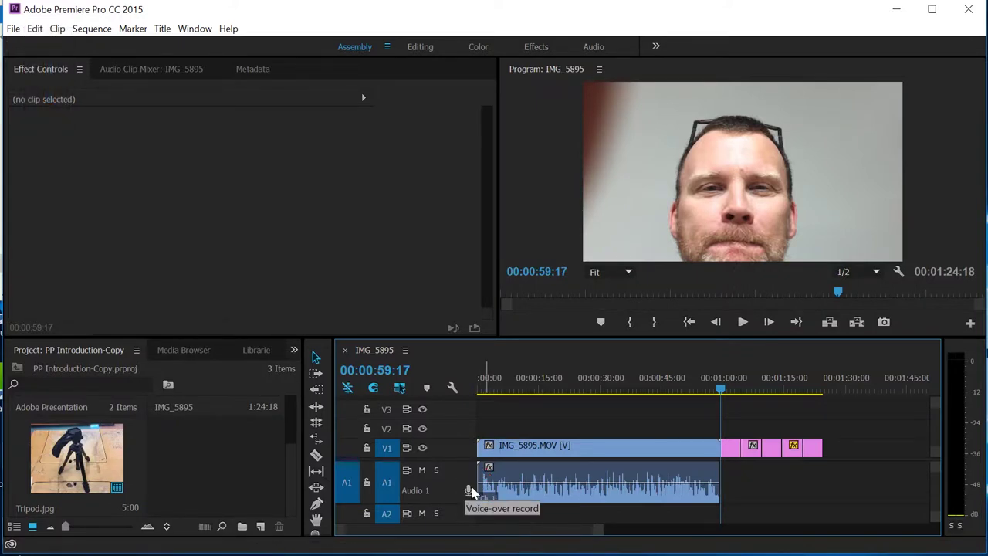
pyautogui.click(468, 491)
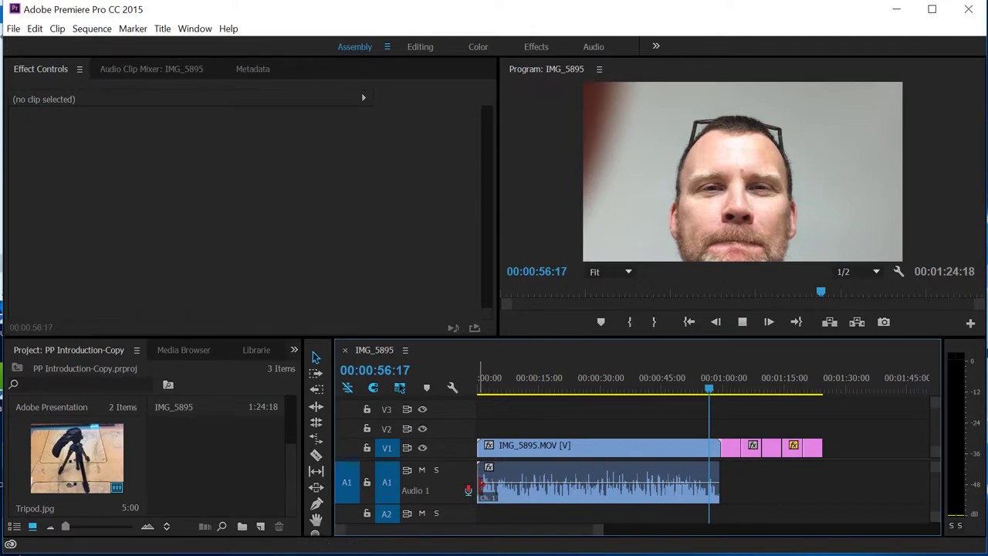
pyautogui.click(469, 492)
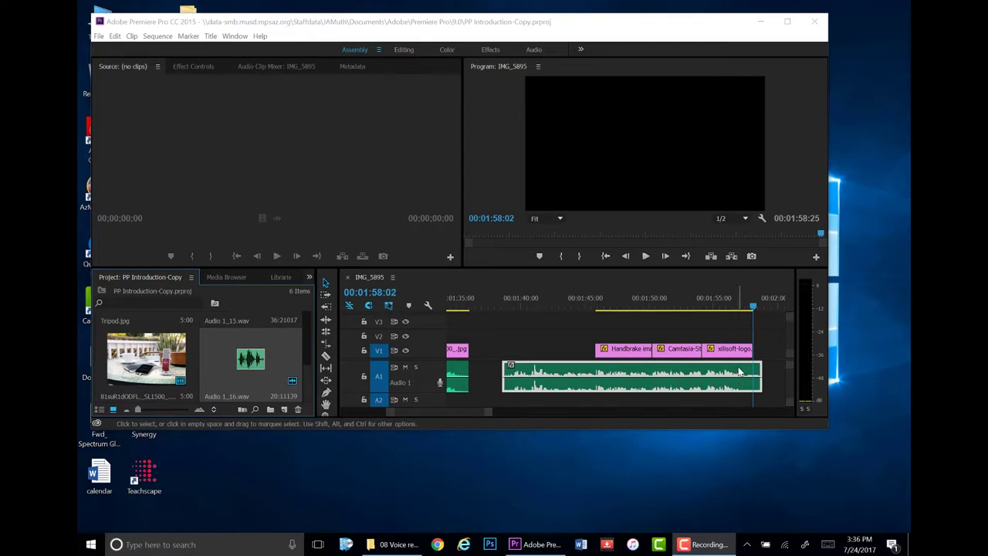
# Lower the recorded voice-over clip's gain by 5 dB
pyautogui.click(739, 373)
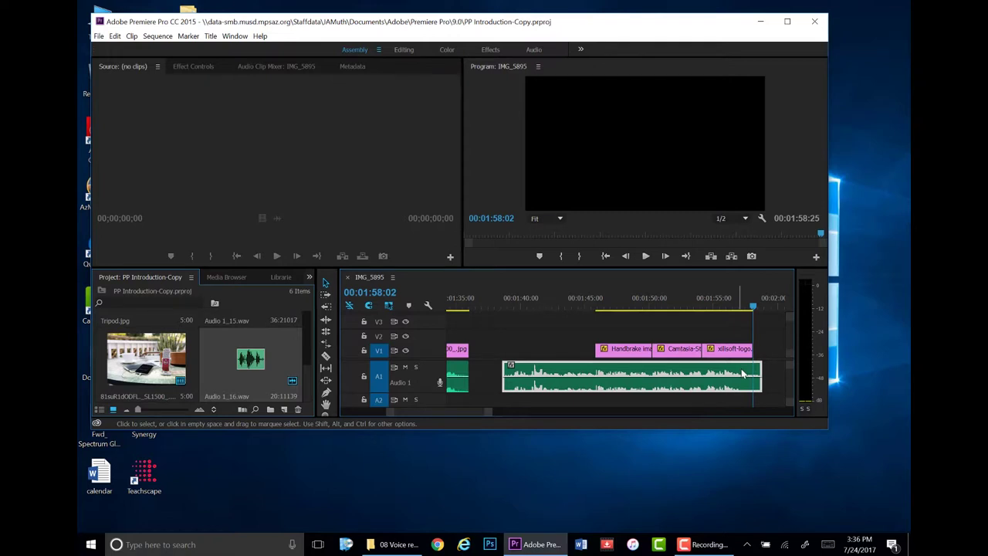
pyautogui.rightClick(743, 374)
pyautogui.click(773, 422)
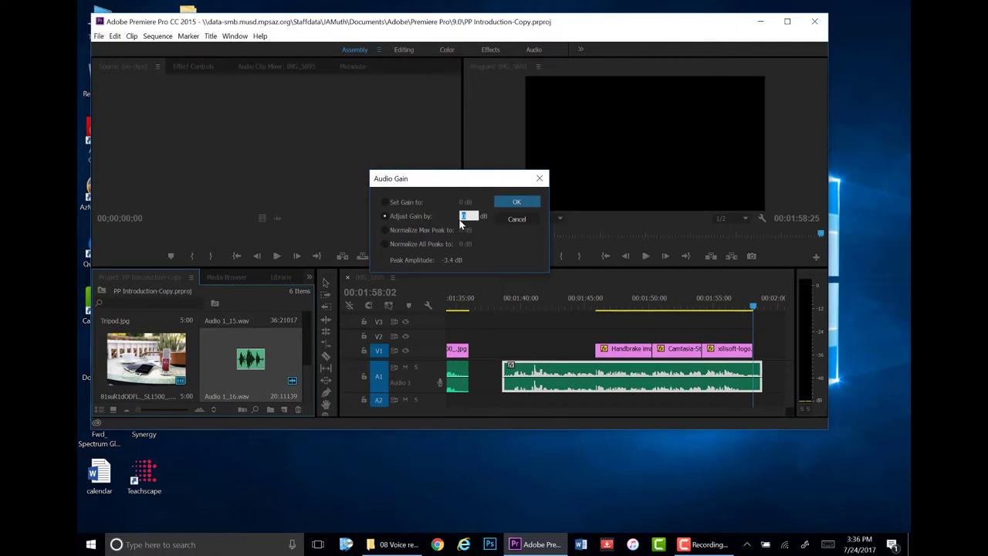
pyautogui.write('-5')
pyautogui.click(528, 199)
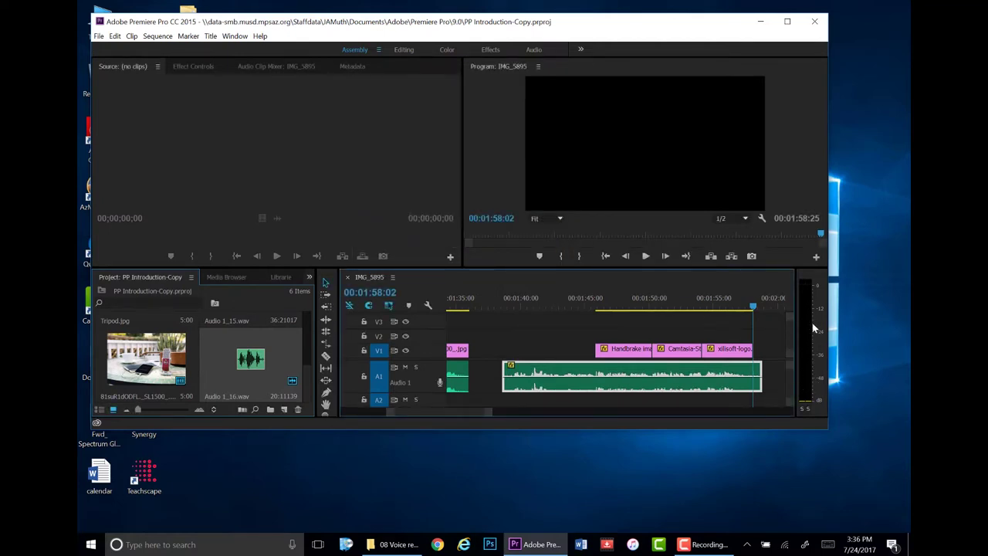
# Lower the clip's gain by another 5 dB, bringing it to -10 dB
pyautogui.rightClick(737, 371)
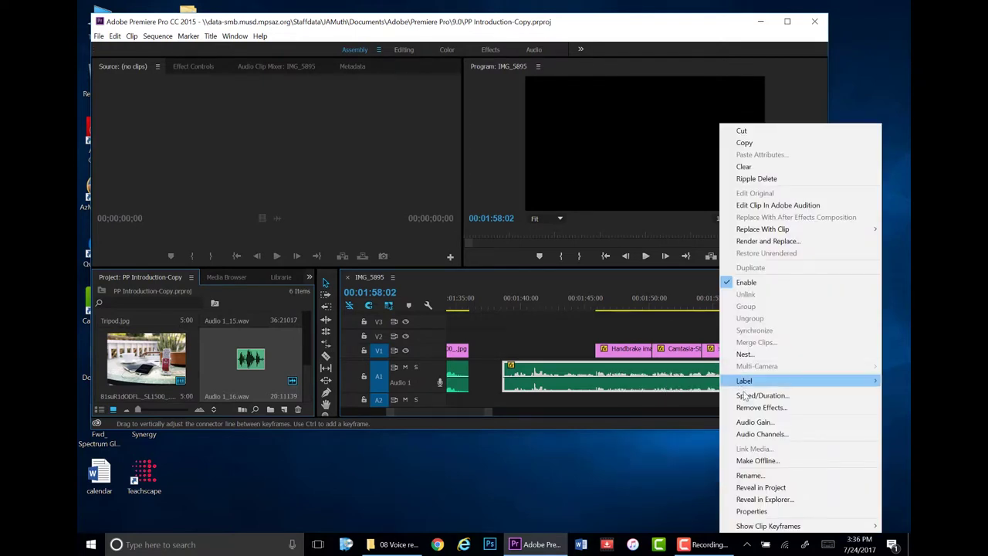
pyautogui.click(755, 423)
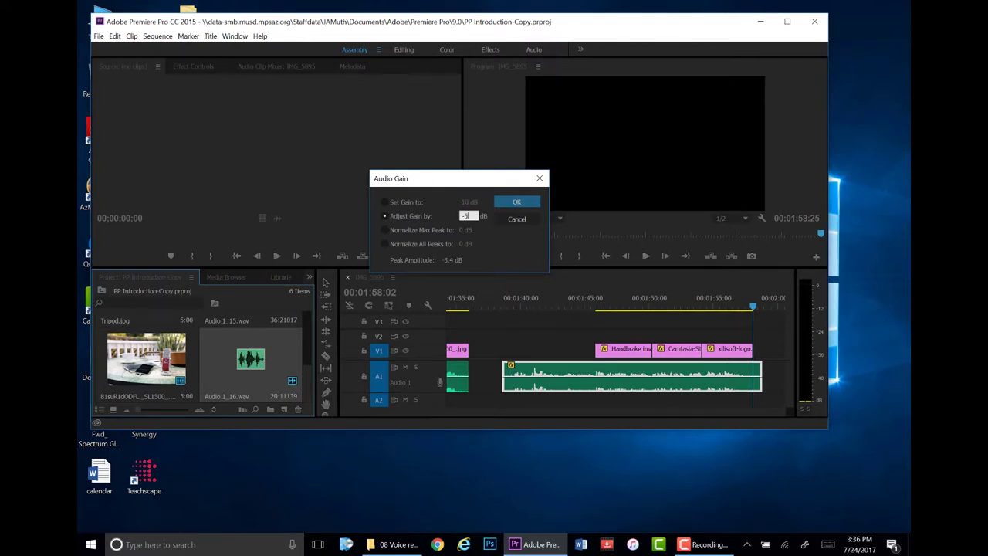
pyautogui.write('-5')
pyautogui.press('Return')
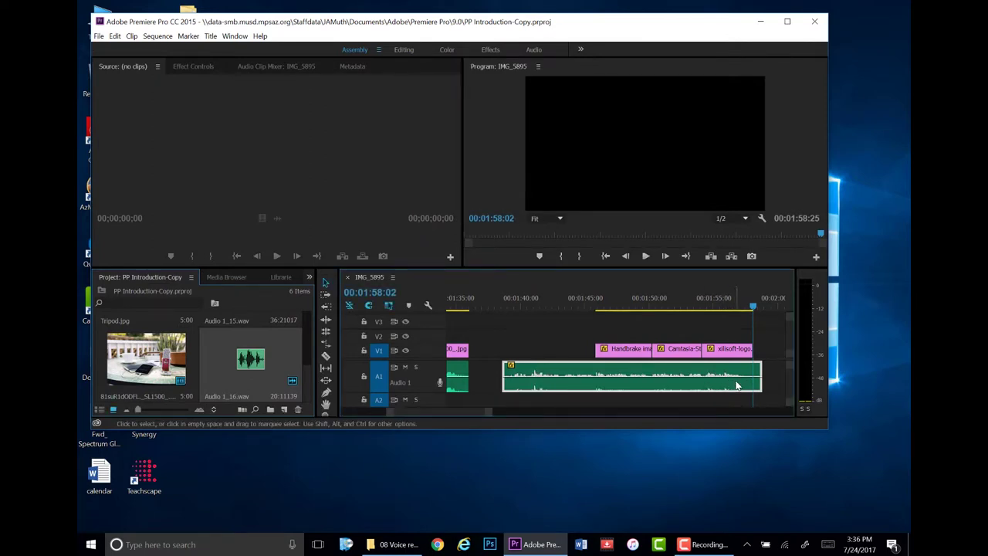
pyautogui.rightClick(736, 385)
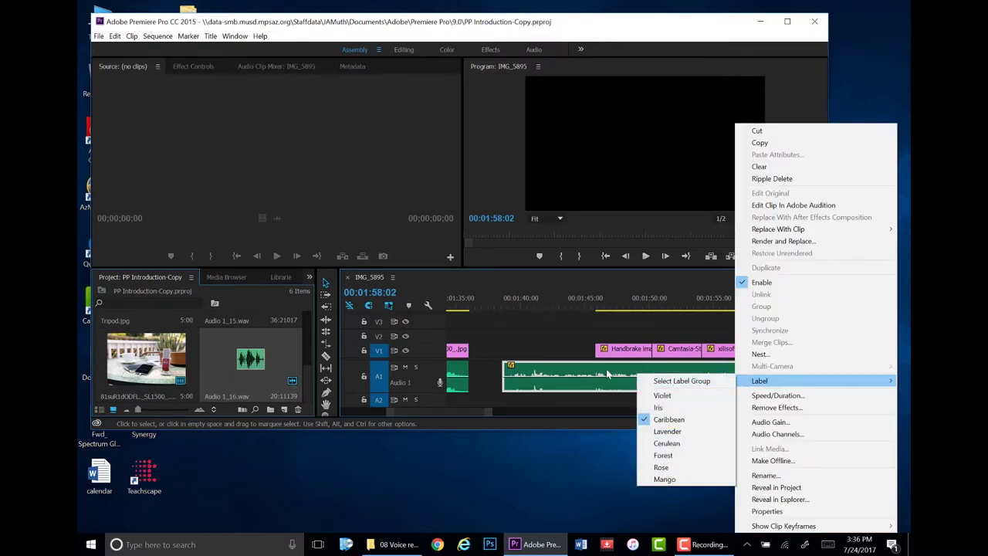
pyautogui.click(585, 376)
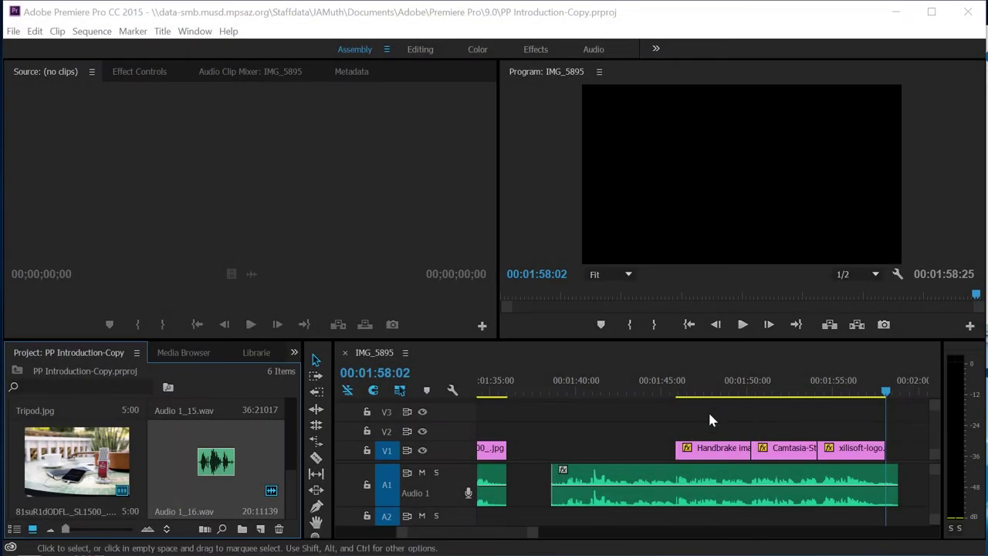
# Razor the A1 voice-over clip at the playhead and delete its tail, then undo
pyautogui.click(316, 459)
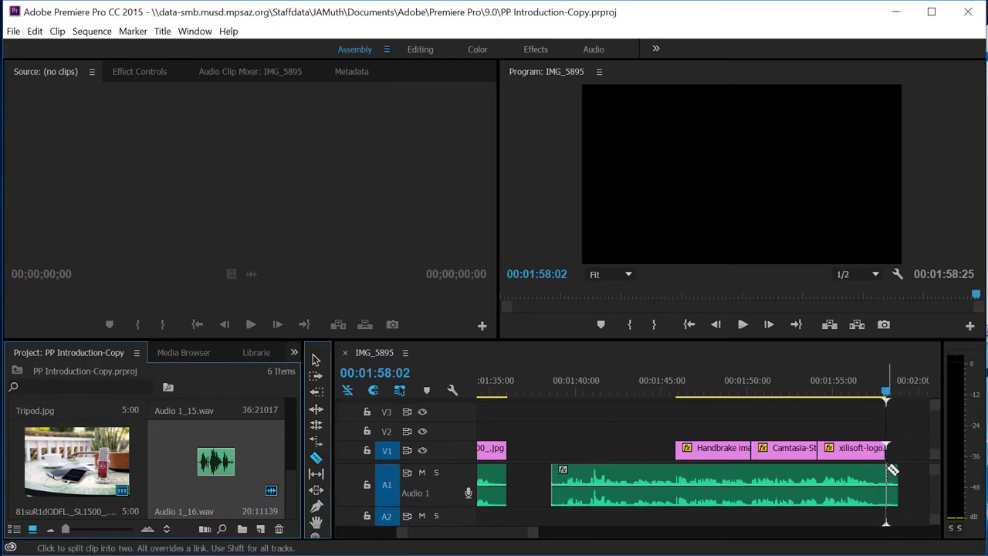
pyautogui.click(892, 472)
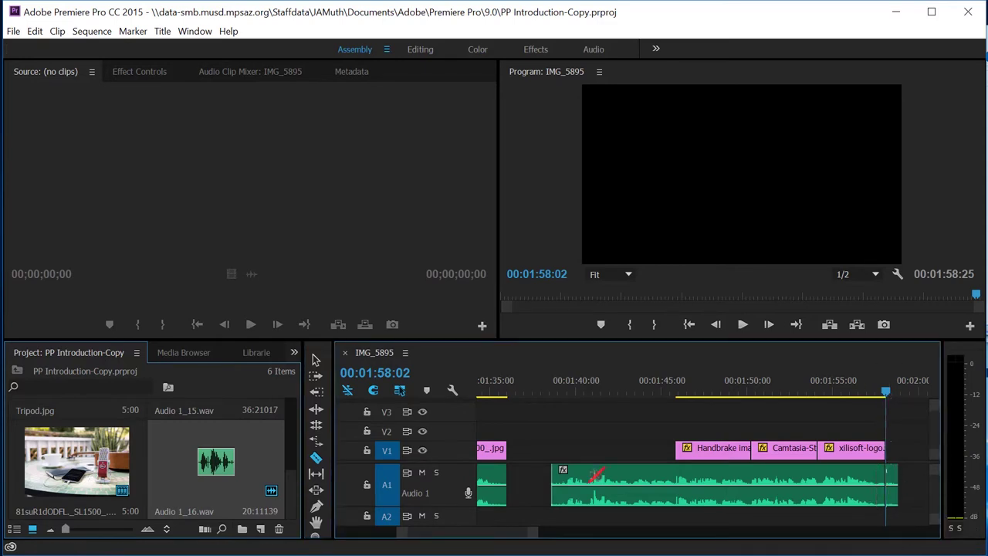
pyautogui.click(316, 360)
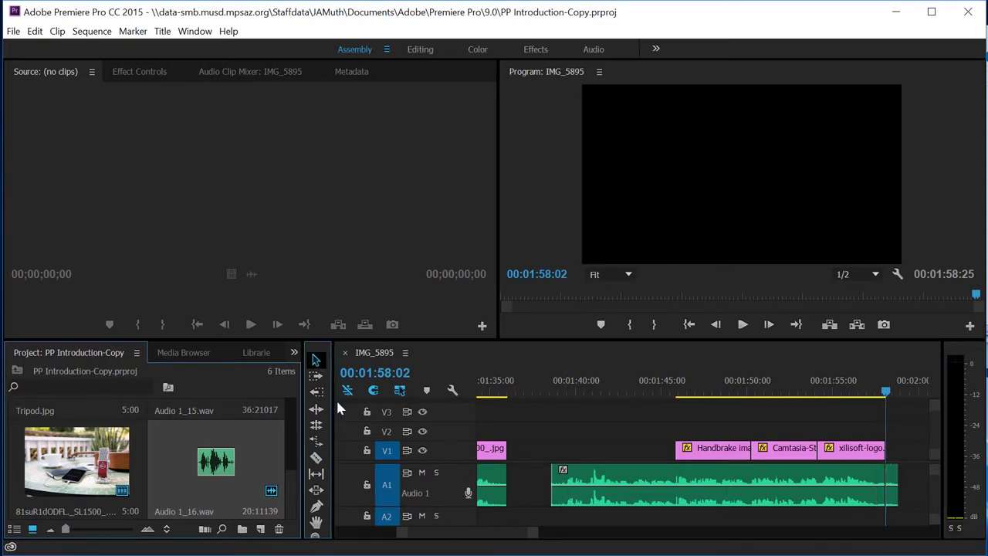
pyautogui.click(892, 483)
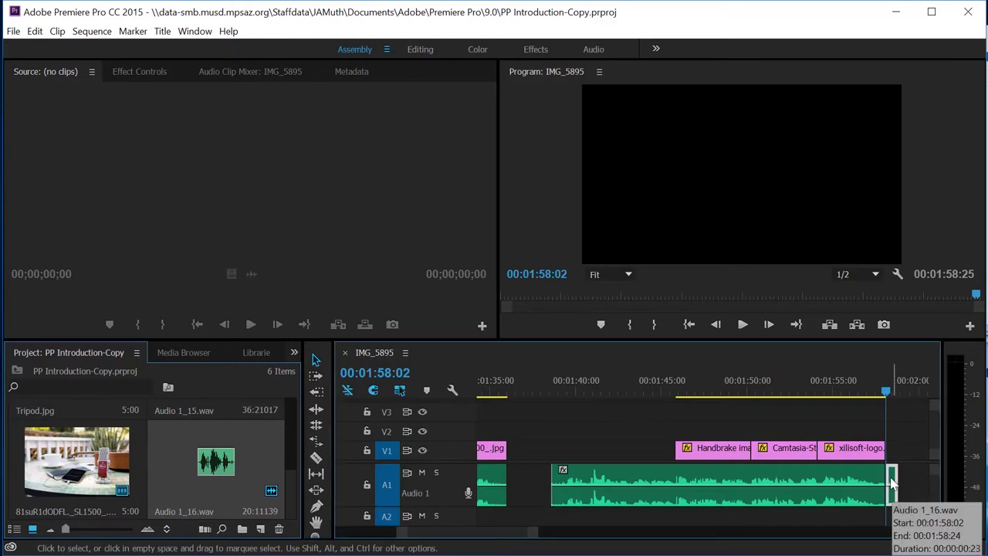
pyautogui.press('Delete')
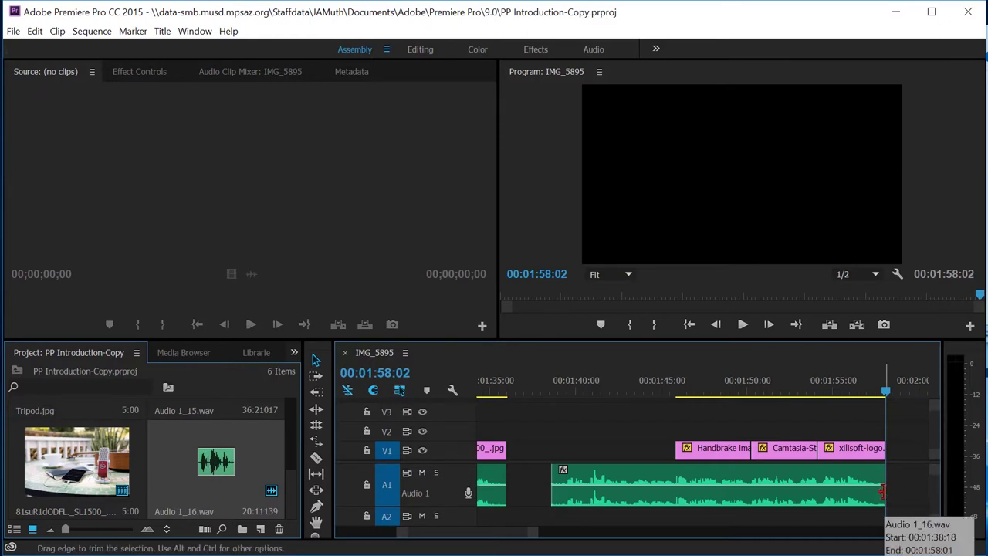
pyautogui.hotkey('ctrl', 'z')
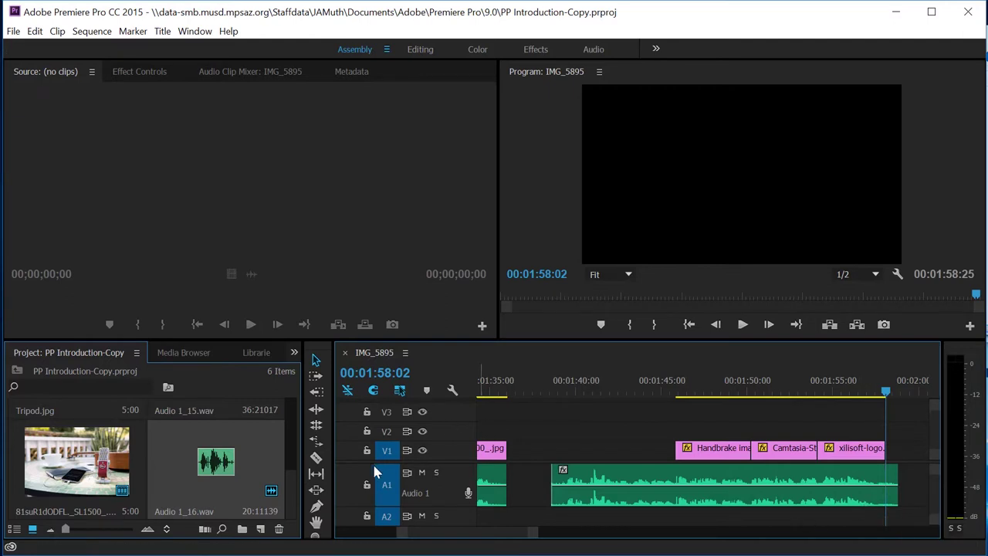
# Delete the short audio piece after the playhead so the sequence ends at 00:01:58:02
pyautogui.click(316, 457)
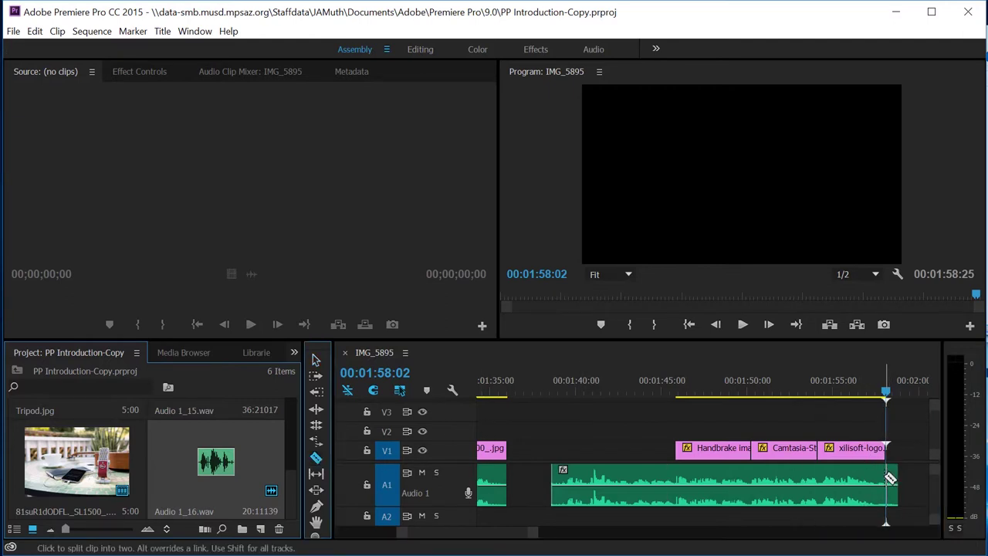
pyautogui.click(316, 360)
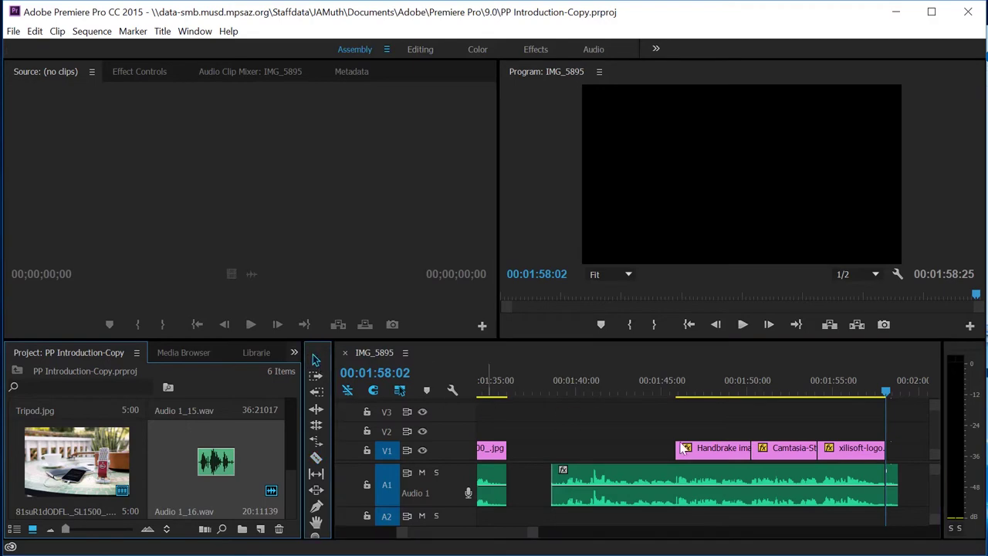
pyautogui.click(892, 482)
pyautogui.press('Delete')
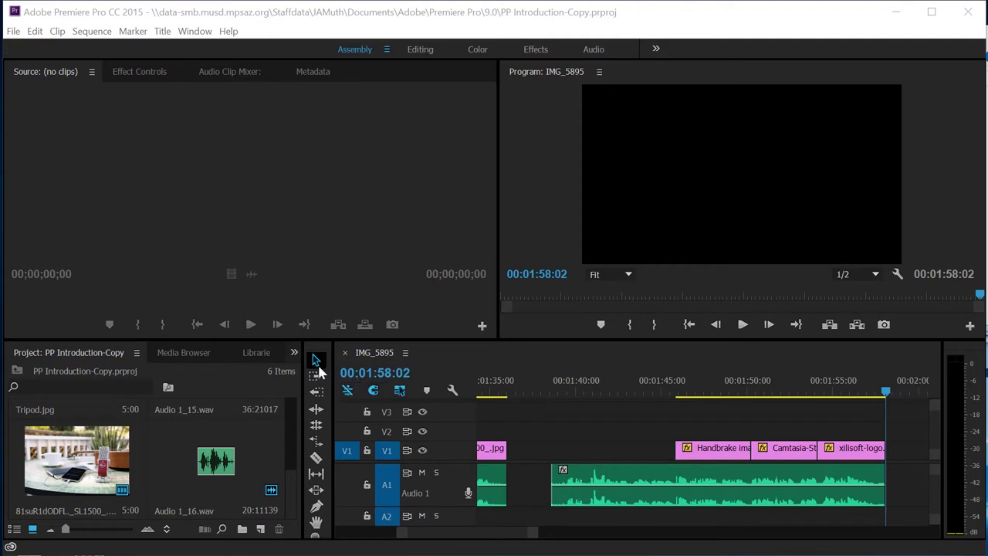
# Create a new 1920x1080 default still title named Title 03
pyautogui.click(162, 34)
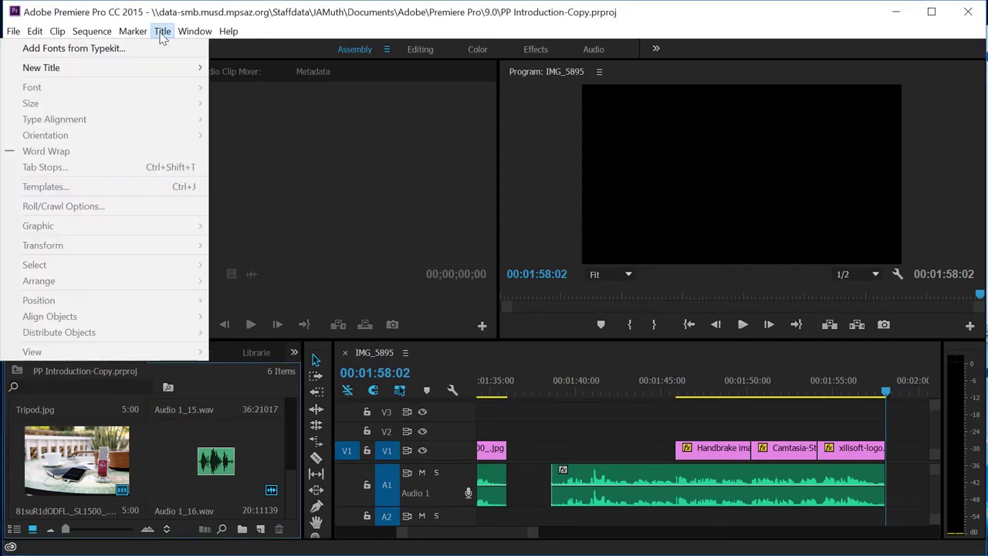
pyautogui.moveTo(165, 70)
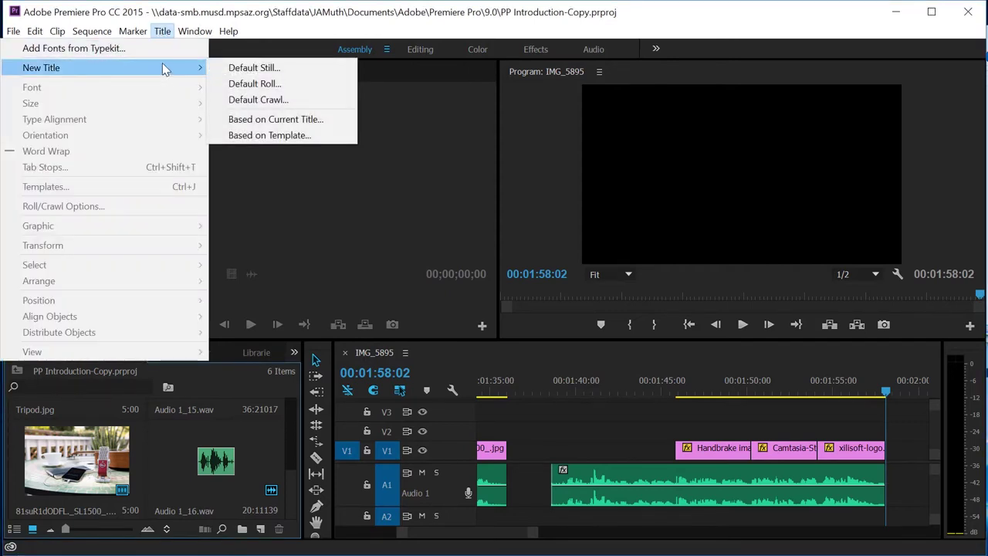
pyautogui.click(235, 69)
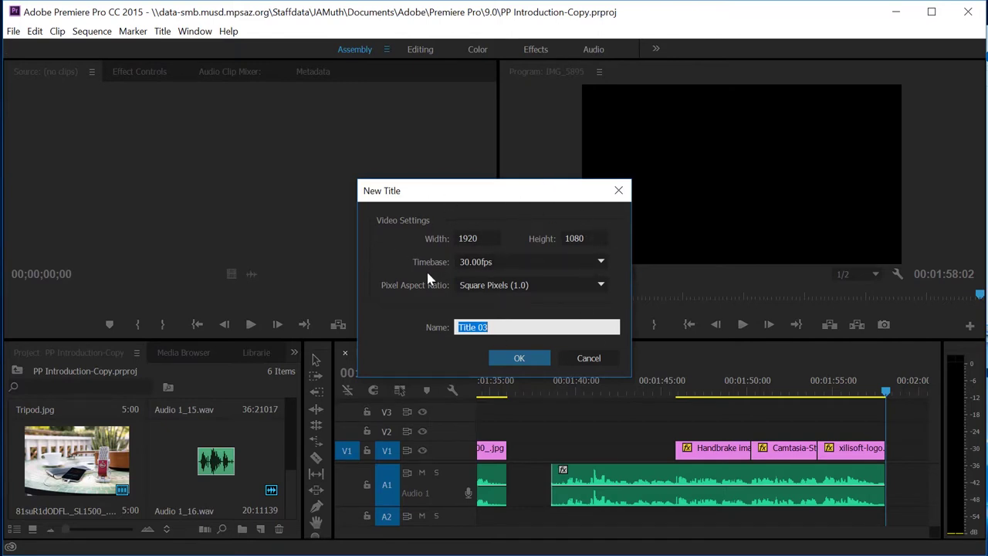
pyautogui.click(519, 358)
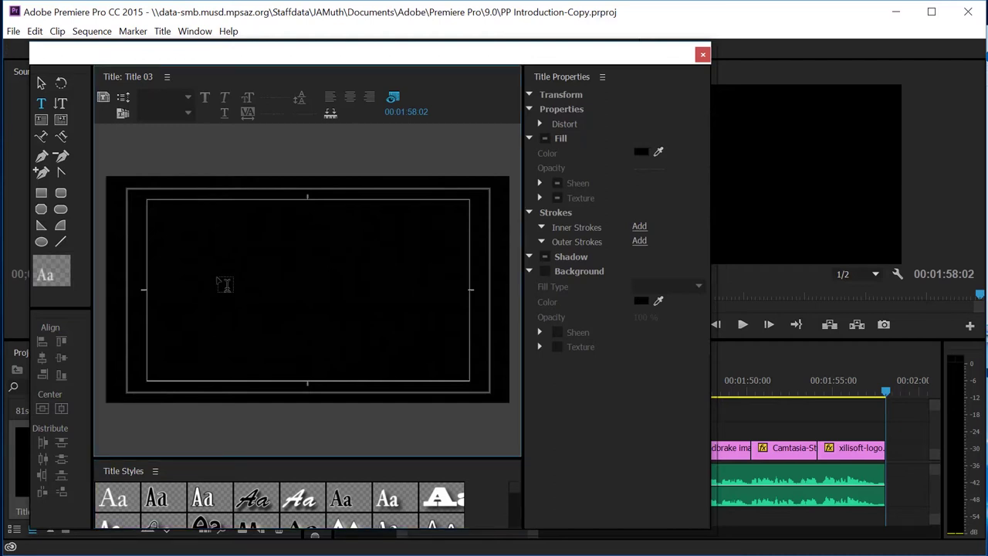
# Type 'Software Extras' on the title canvas and select all of it
pyautogui.click(218, 270)
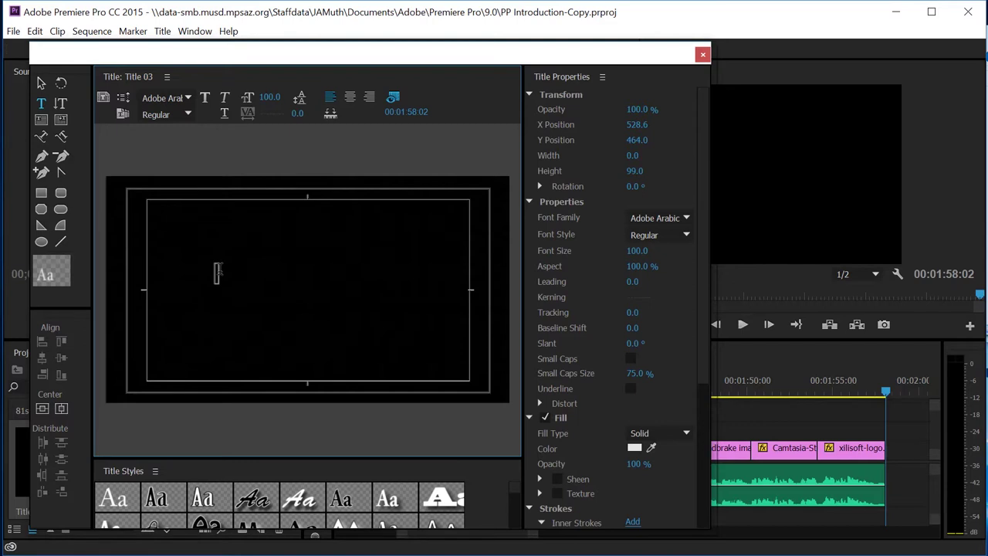
pyautogui.write('Softe')
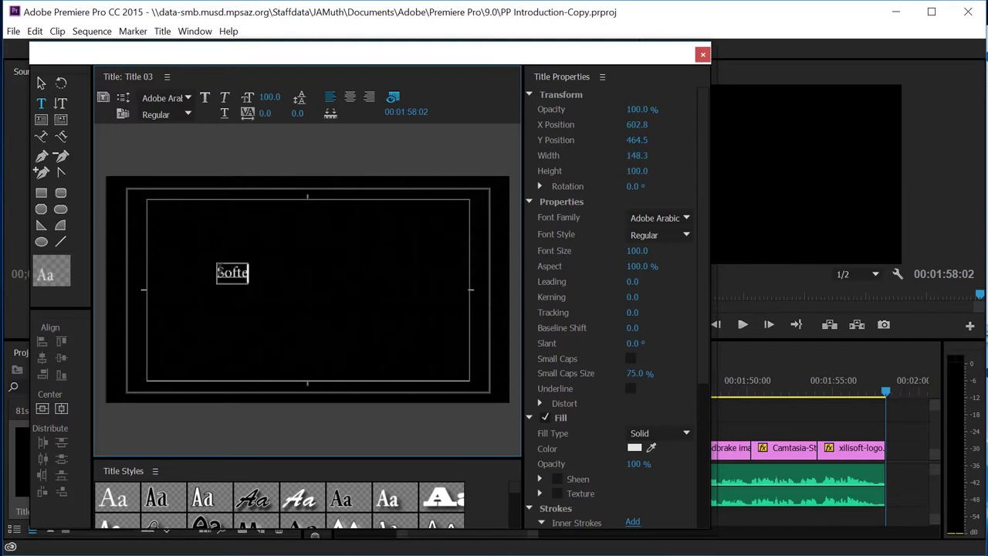
pyautogui.press('BackSpace')
pyautogui.write('ware Extras')
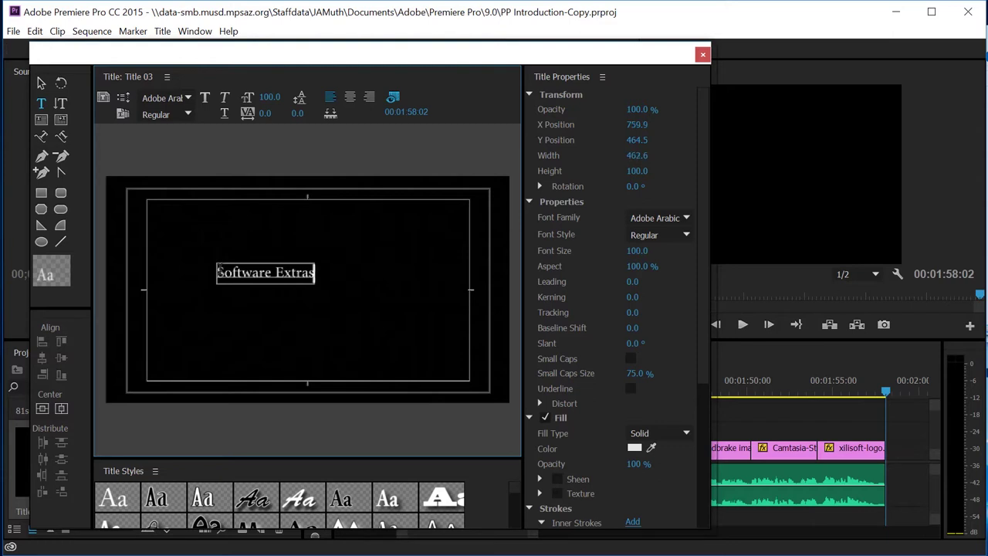
pyautogui.doubleClick(287, 274)
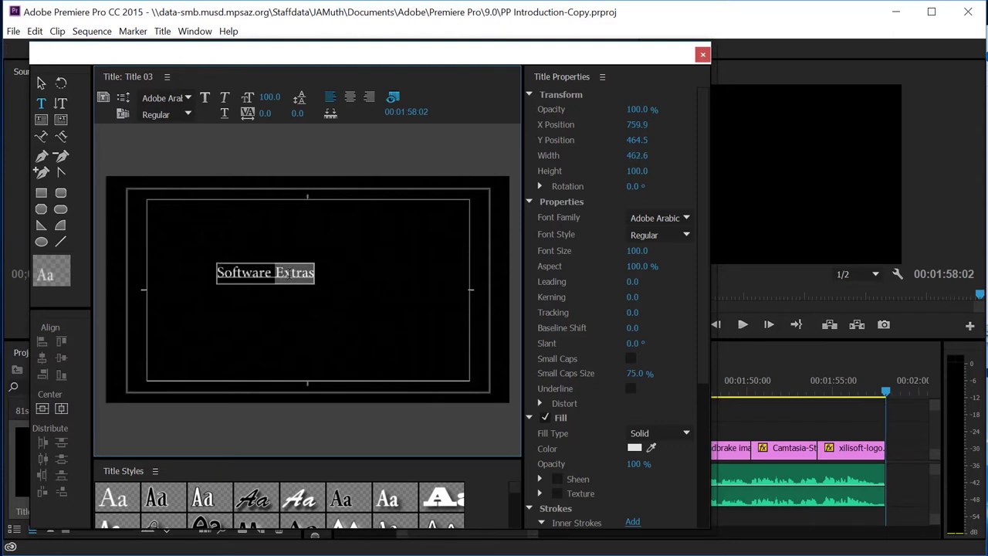
pyautogui.tripleClick(267, 274)
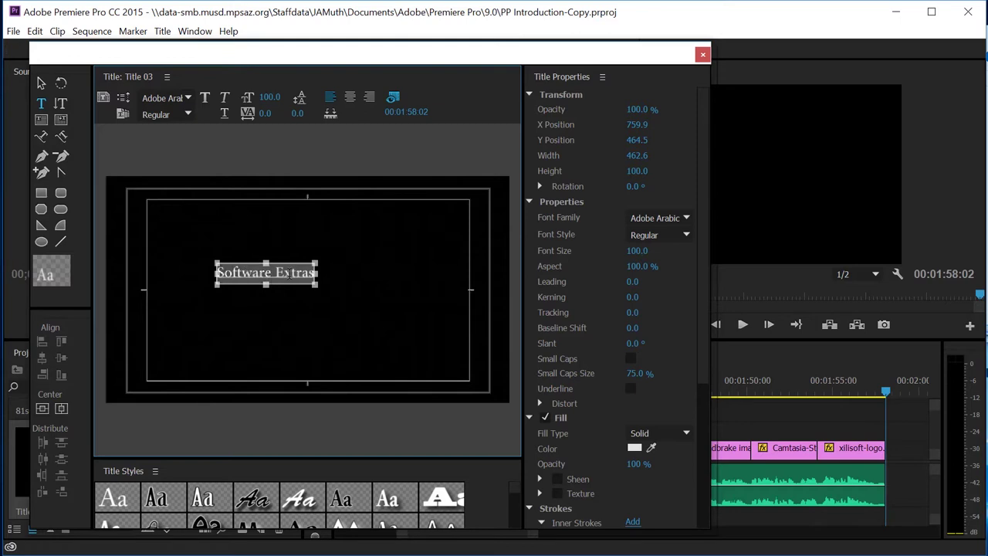
# Make the Software Extras text bold at font size 200
pyautogui.click(686, 236)
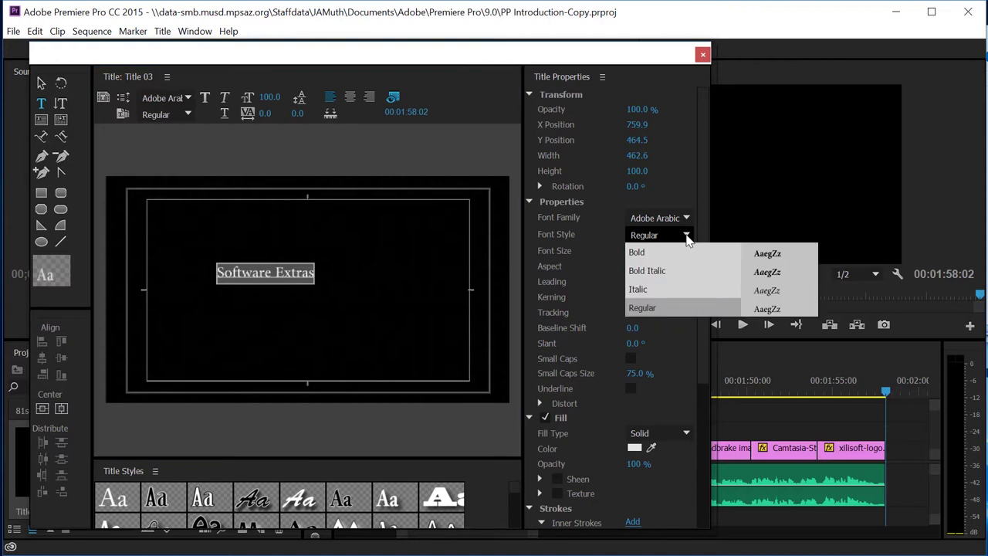
pyautogui.click(687, 252)
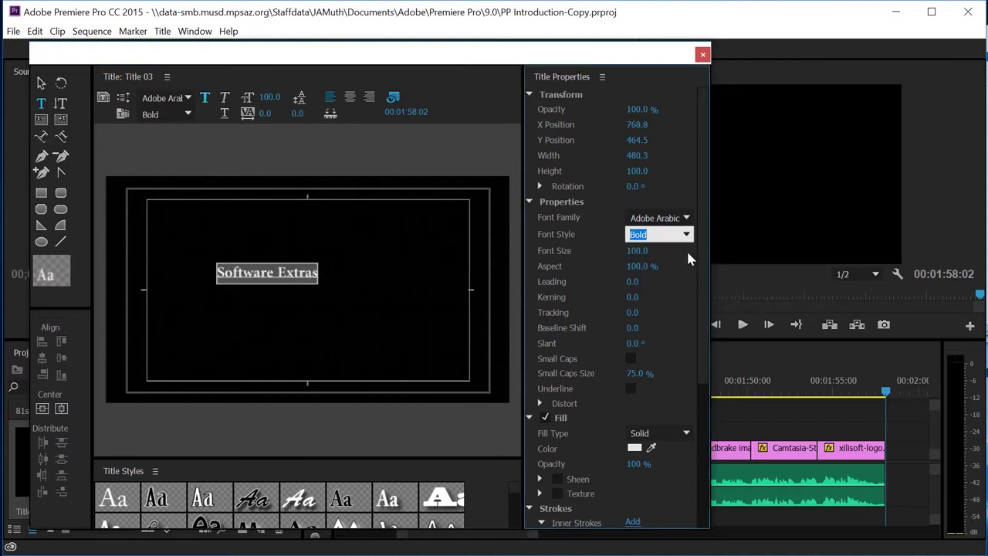
pyautogui.click(640, 250)
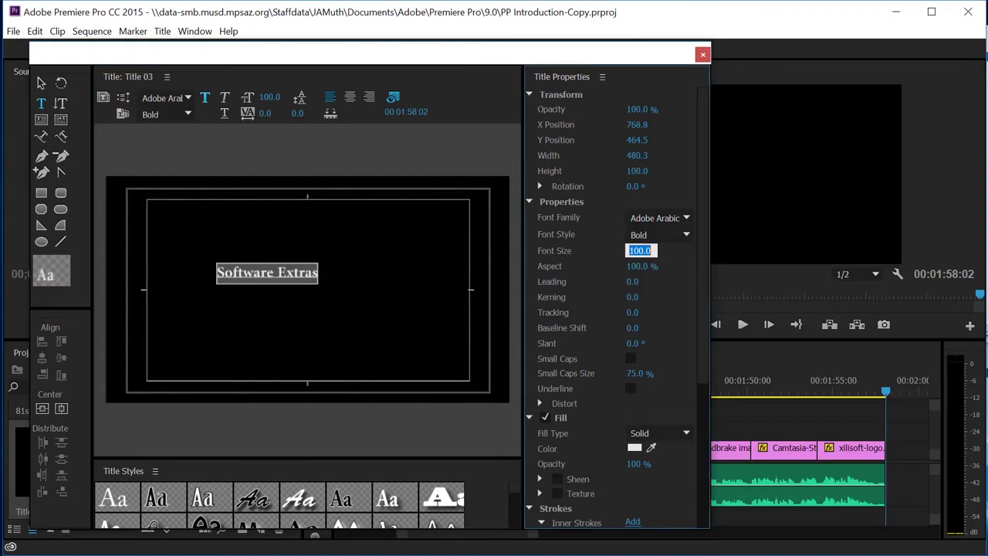
pyautogui.write('200')
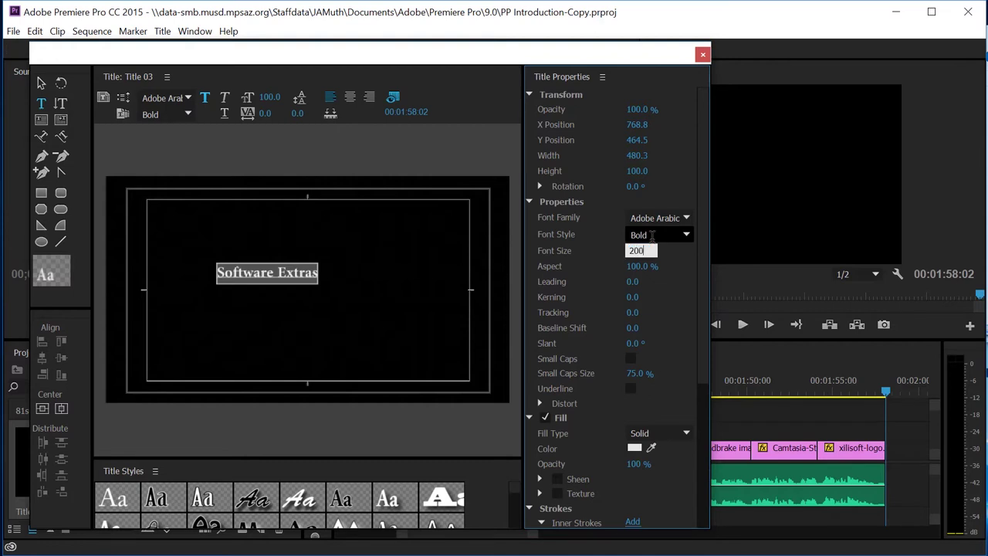
pyautogui.press('Return')
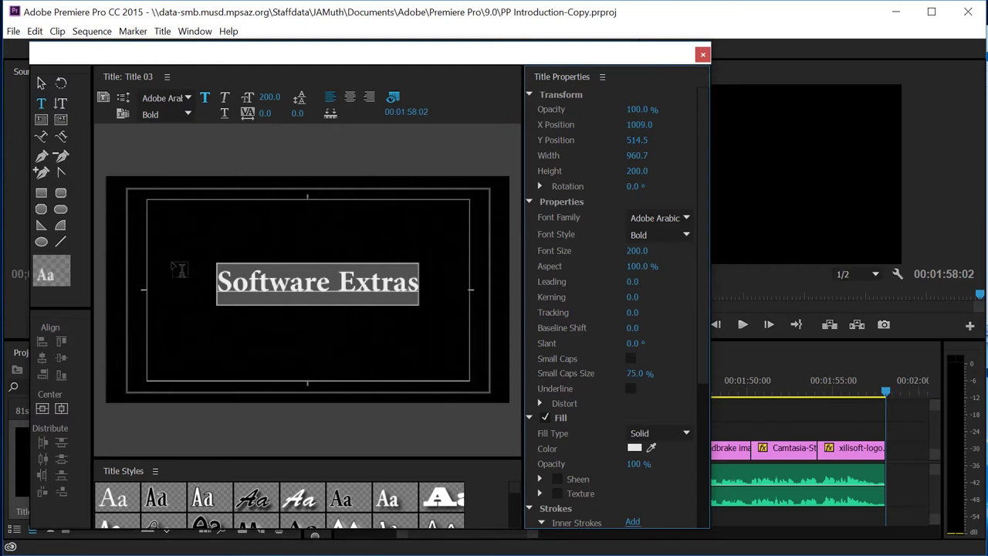
# Center the title vertically and horizontally, then close the title designer
pyautogui.click(42, 409)
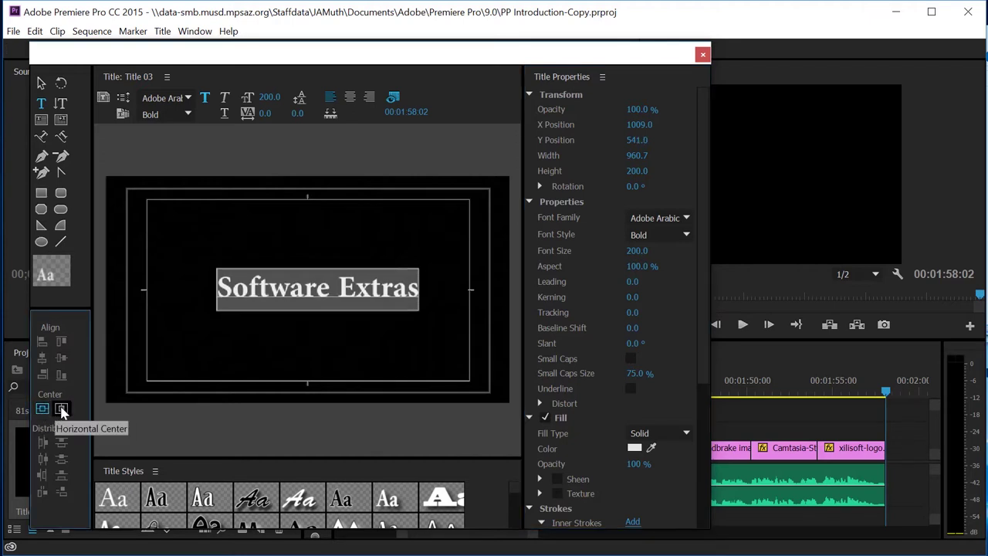
pyautogui.click(62, 408)
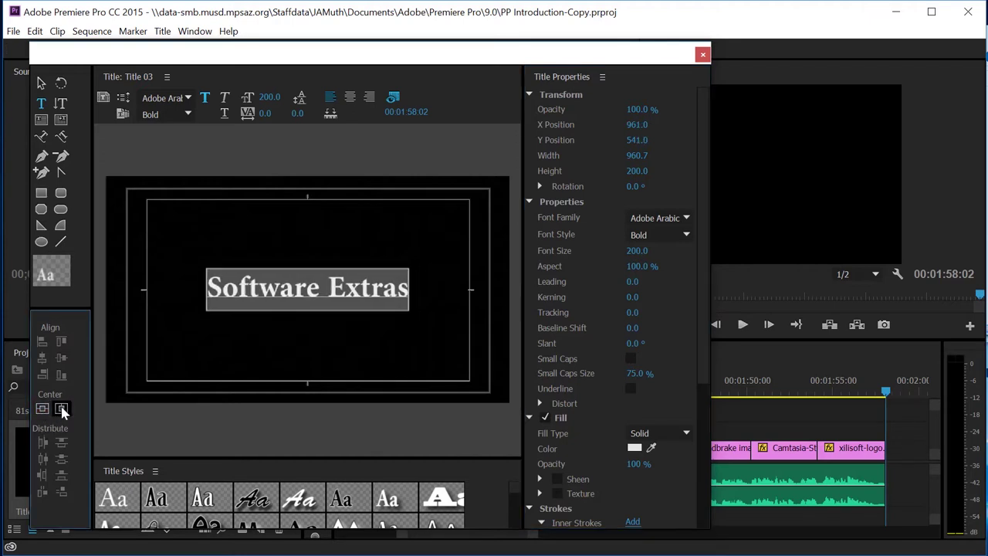
pyautogui.click(702, 56)
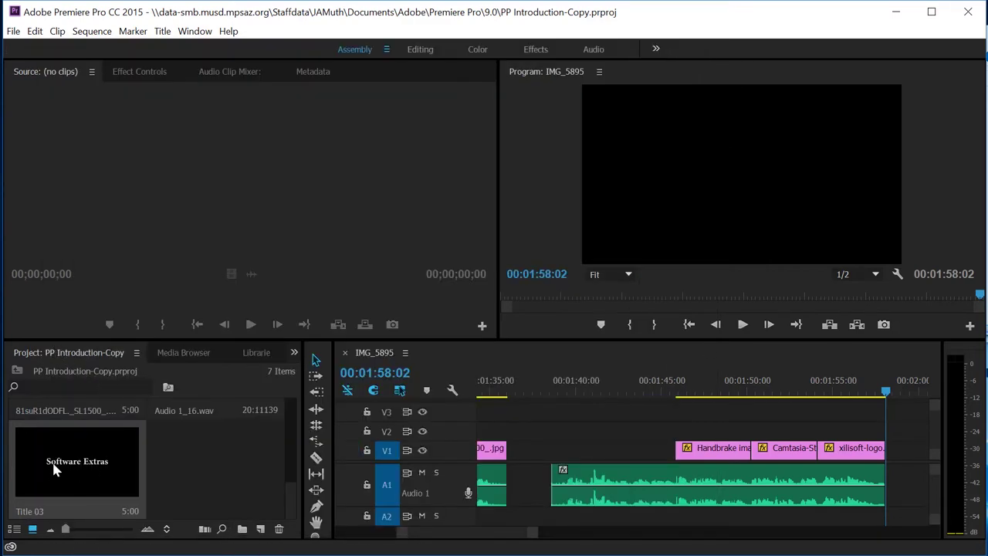
# Place Title 03 on V1 near 1:40 and stretch it to about six seconds
pyautogui.moveTo(54, 468); pyautogui.dragTo(559, 459)
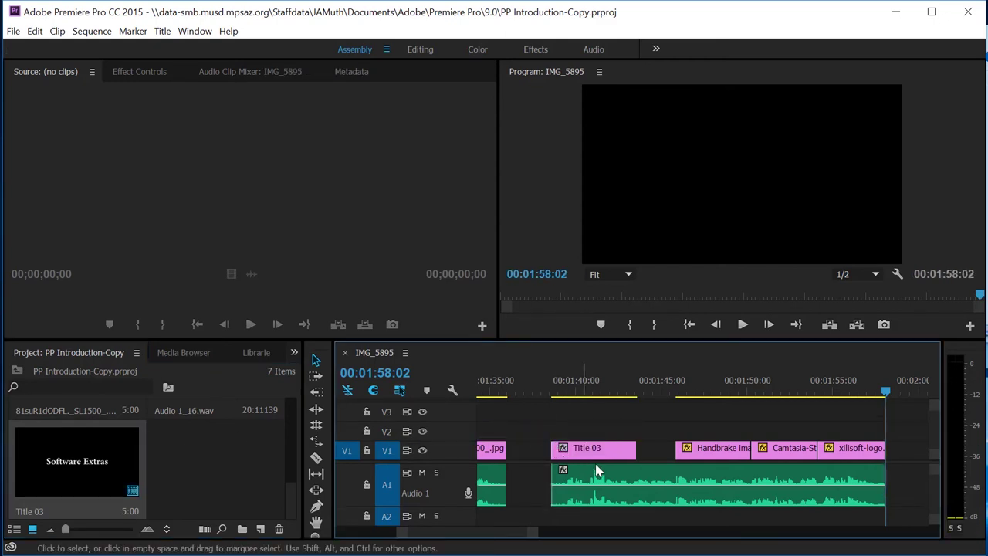
pyautogui.moveTo(636, 451); pyautogui.dragTo(674, 455)
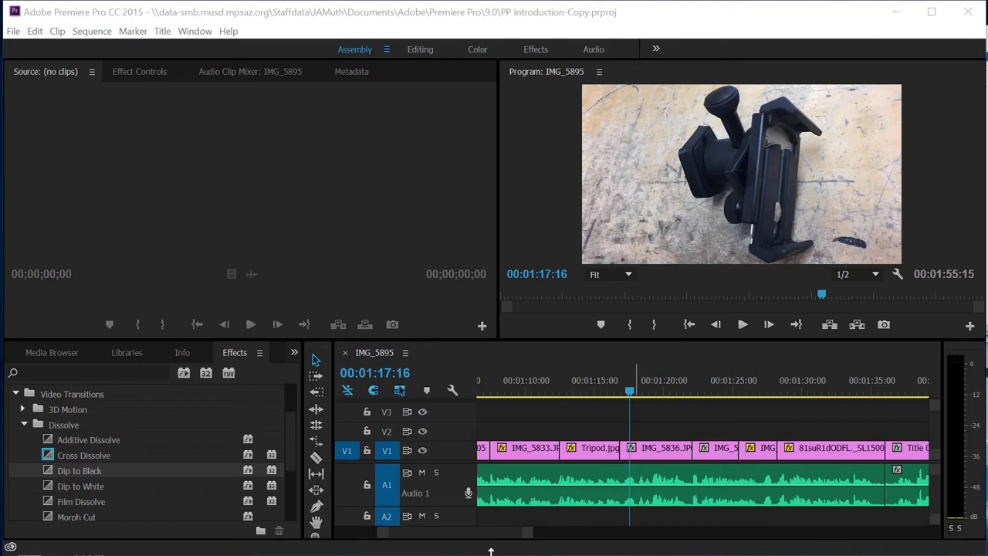
# Delete the Cross Dissolve transitions between the still images on V1
pyautogui.moveTo(526, 534); pyautogui.dragTo(583, 532)
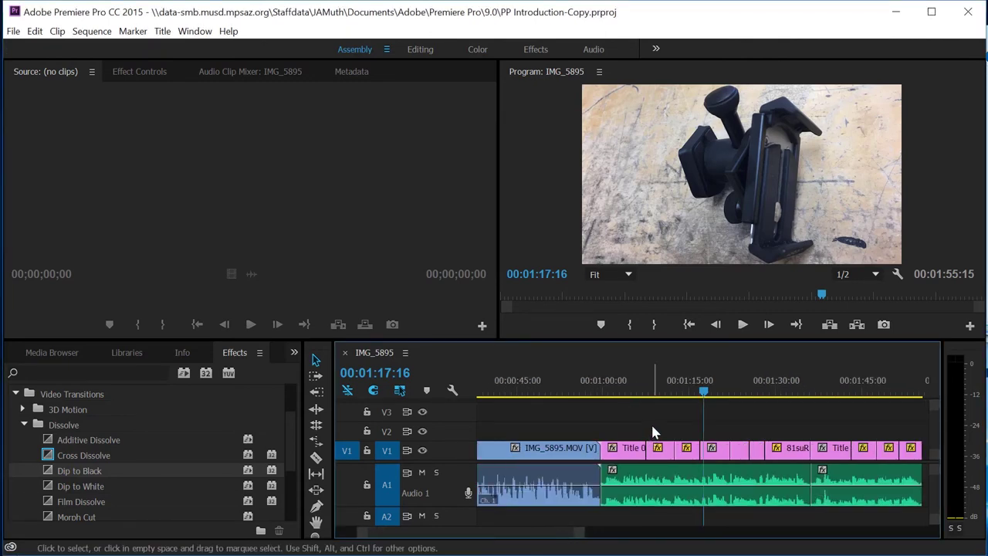
pyautogui.moveTo(739, 457); pyautogui.dragTo(742, 458)
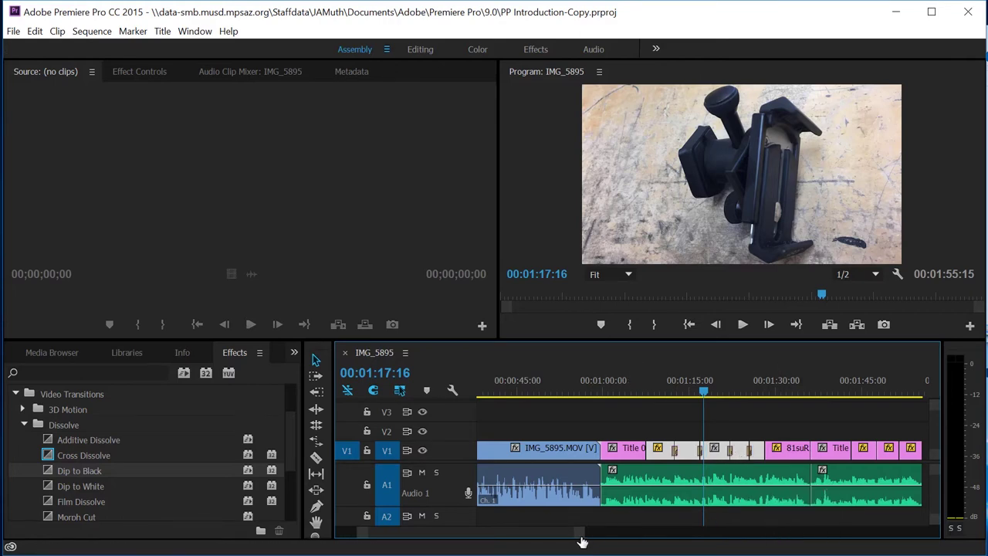
pyautogui.moveTo(582, 534); pyautogui.dragTo(540, 536)
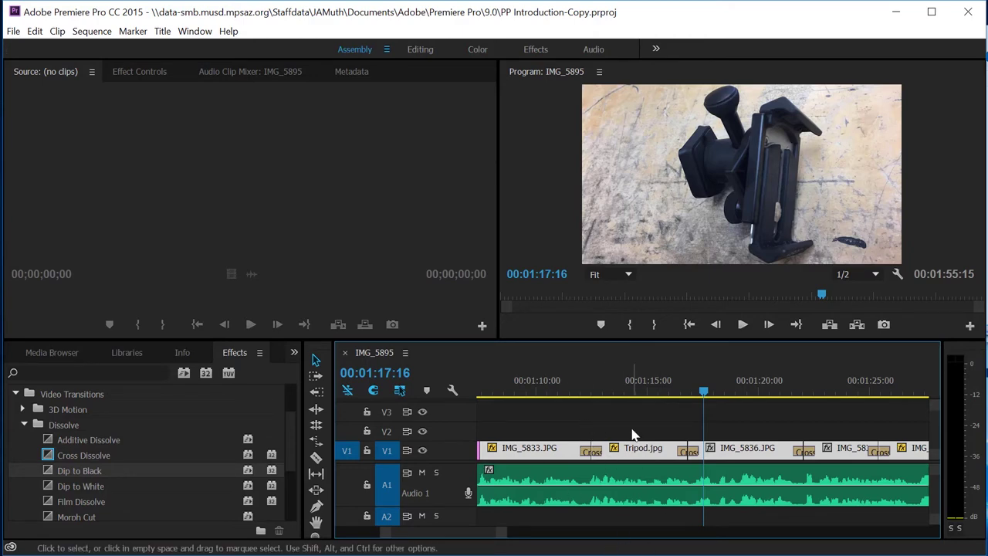
pyautogui.hotkey('ctrl', 'z')
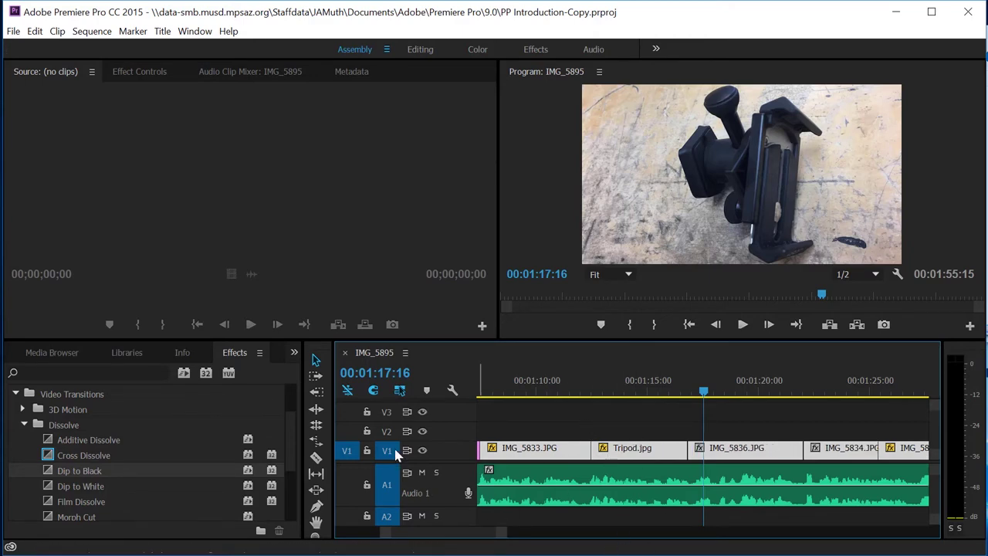
pyautogui.click(238, 353)
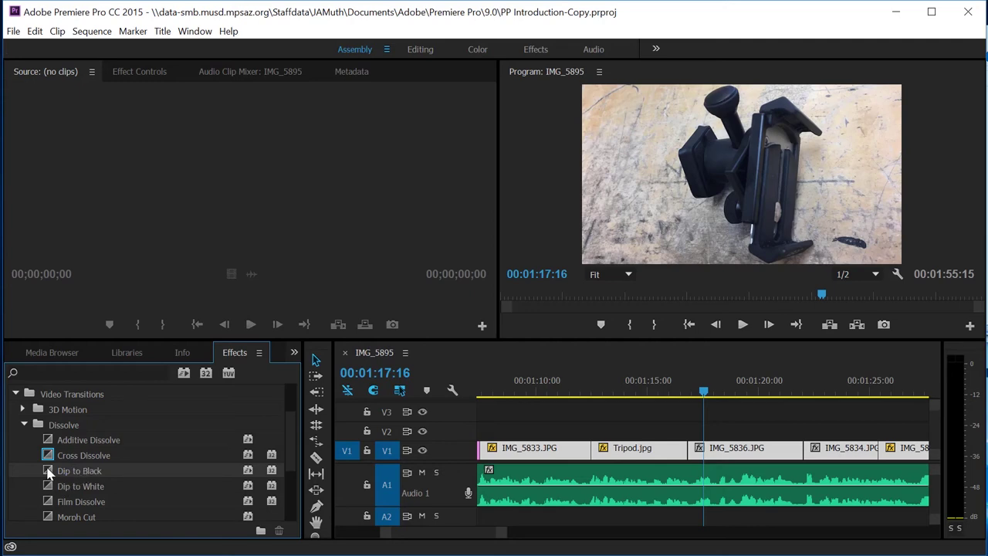
# Place a Dip to Black transition on the cut between IMG_5833.JPG and Tripod.jpg, then select it
pyautogui.moveTo(47, 472); pyautogui.dragTo(593, 452)
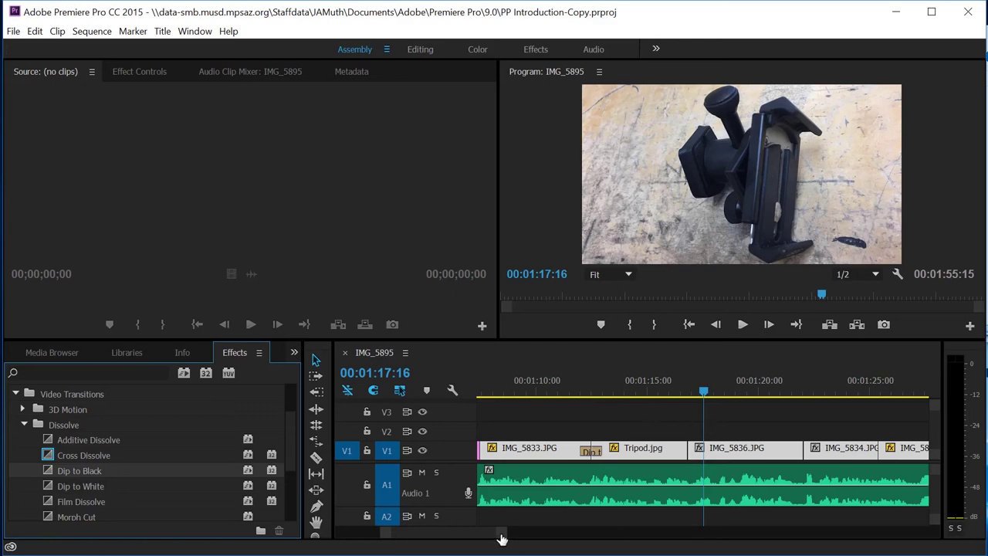
pyautogui.moveTo(503, 532); pyautogui.dragTo(481, 537)
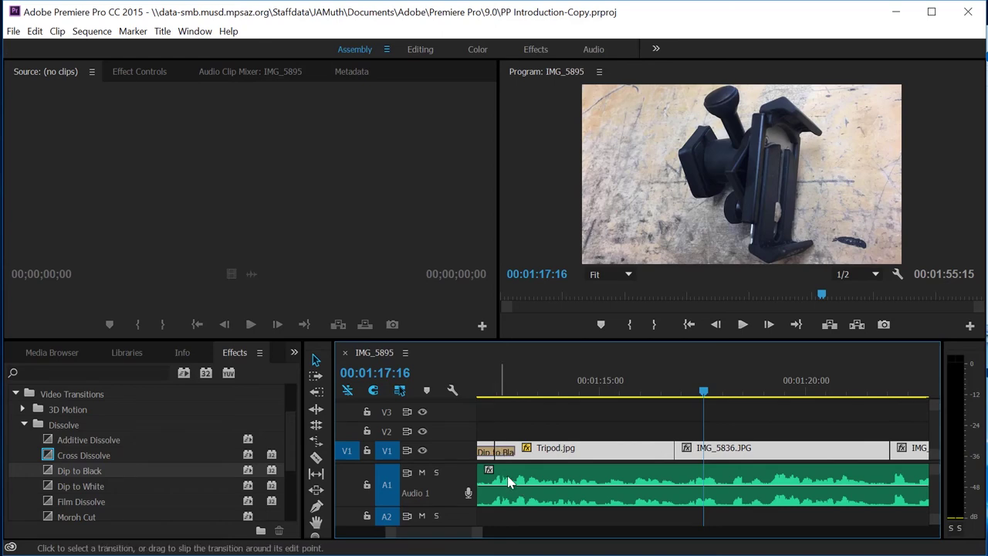
pyautogui.scroll(3, 441, 535)
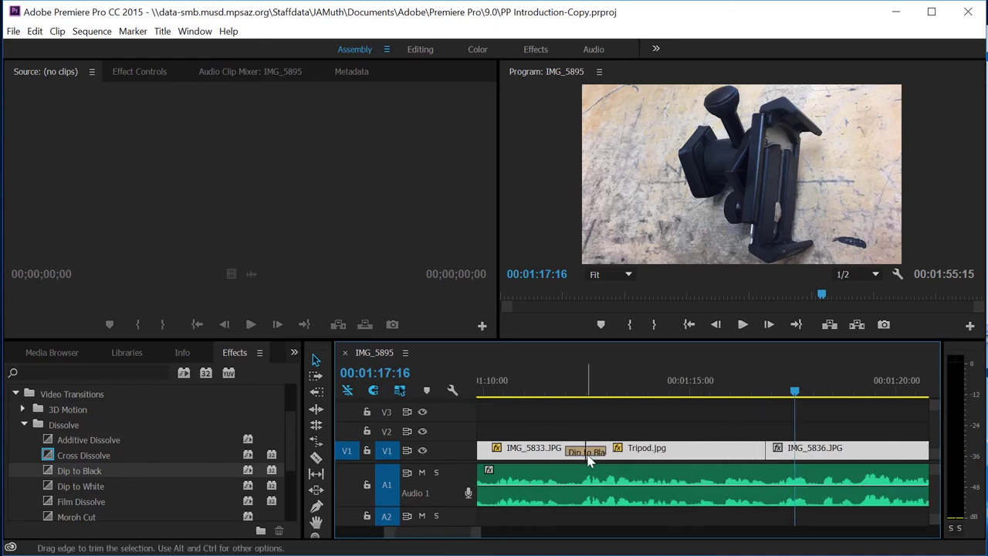
pyautogui.click(593, 456)
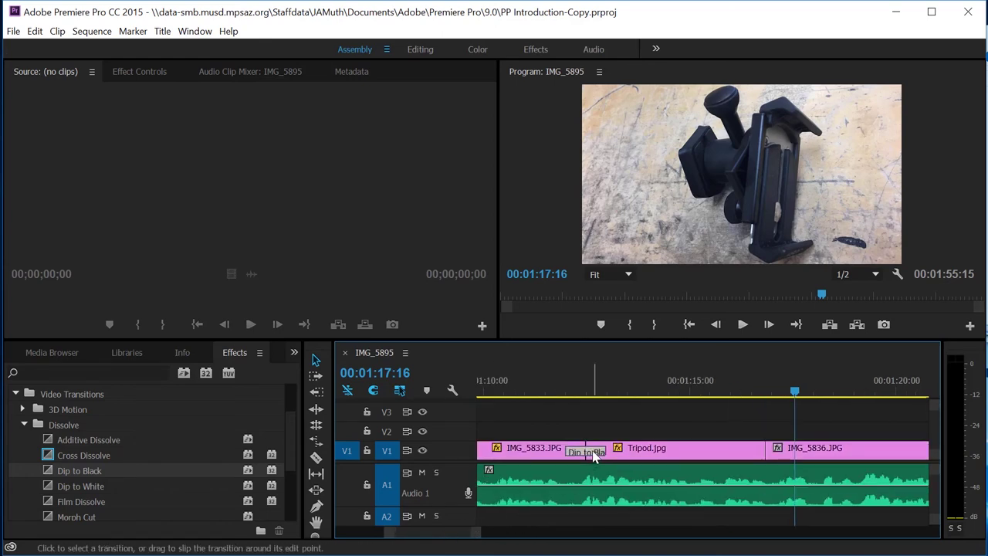
pyautogui.moveTo(594, 456)
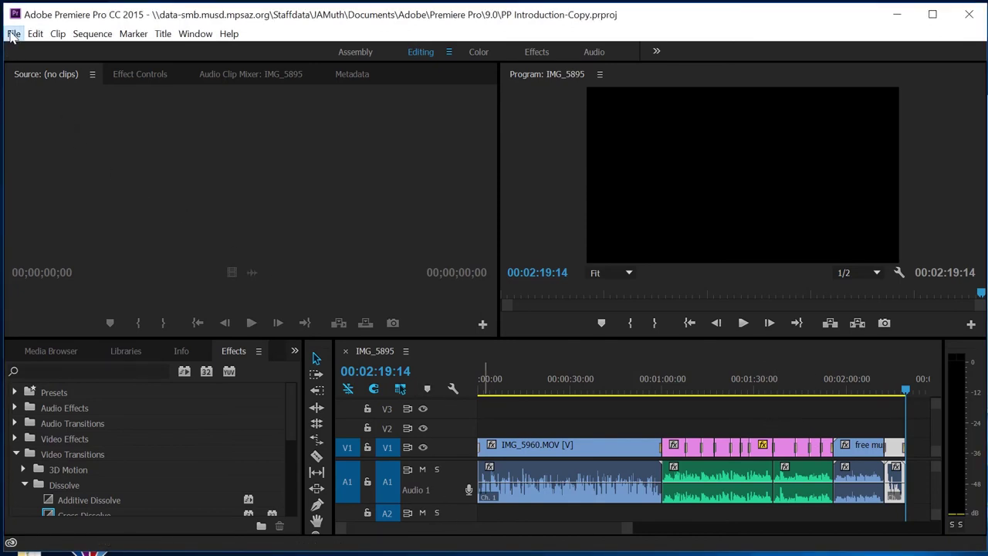
# Open File > Export > Media and keep H.264 as the export format
pyautogui.click(14, 34)
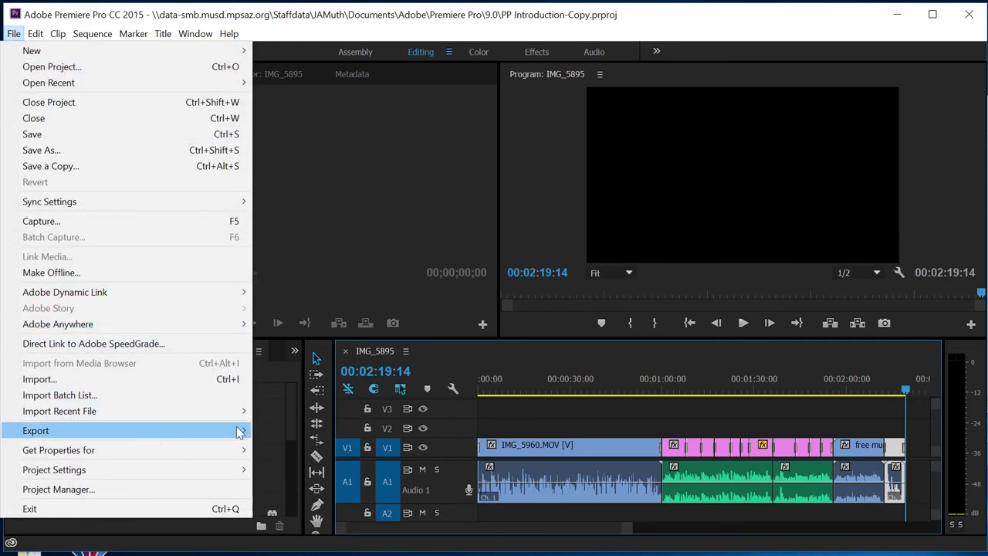
pyautogui.moveTo(238, 432)
pyautogui.click(285, 432)
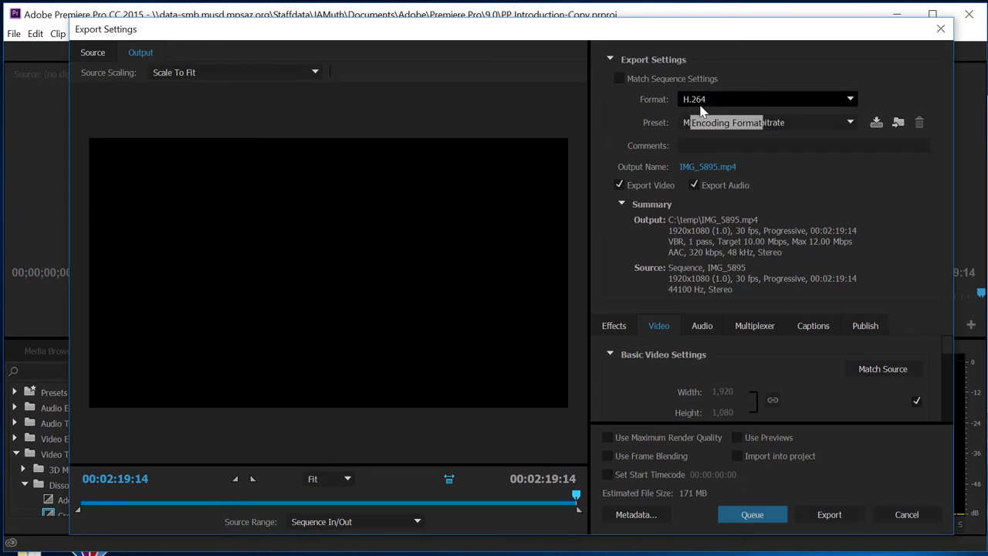
pyautogui.click(851, 100)
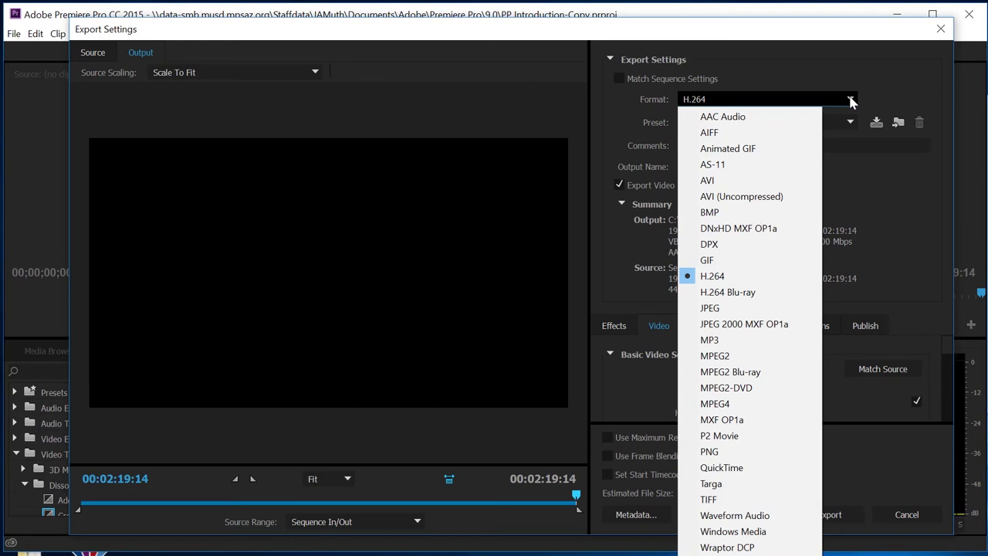
pyautogui.click(595, 116)
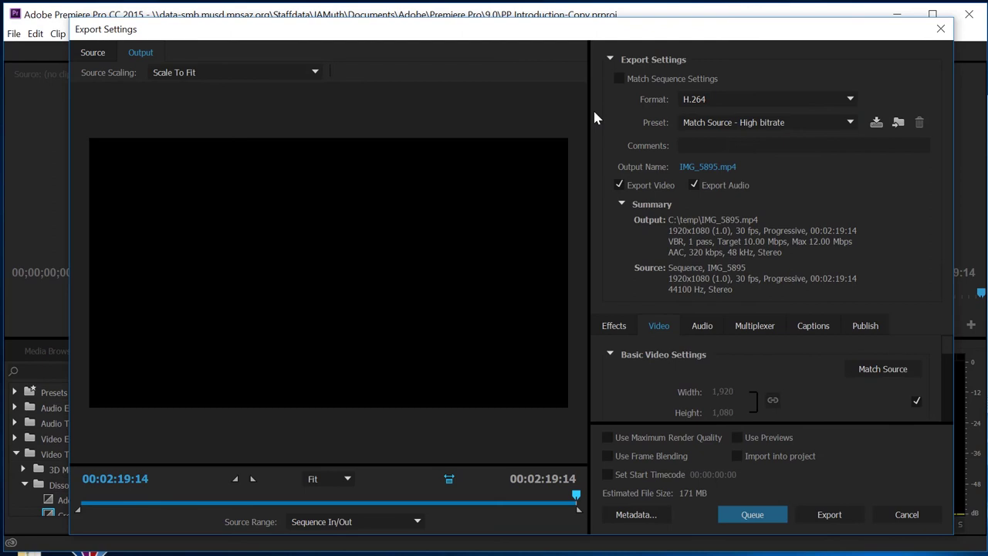
# Save the export output as 'Primere Extras' in the C:\temp\Camtasia Videos folder
pyautogui.click(708, 167)
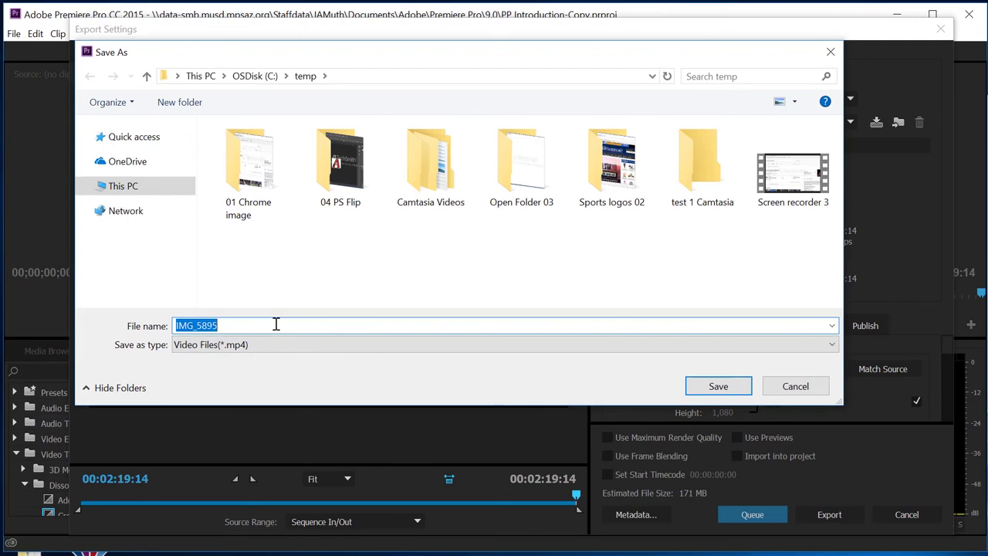
pyautogui.write('Primere Extras')
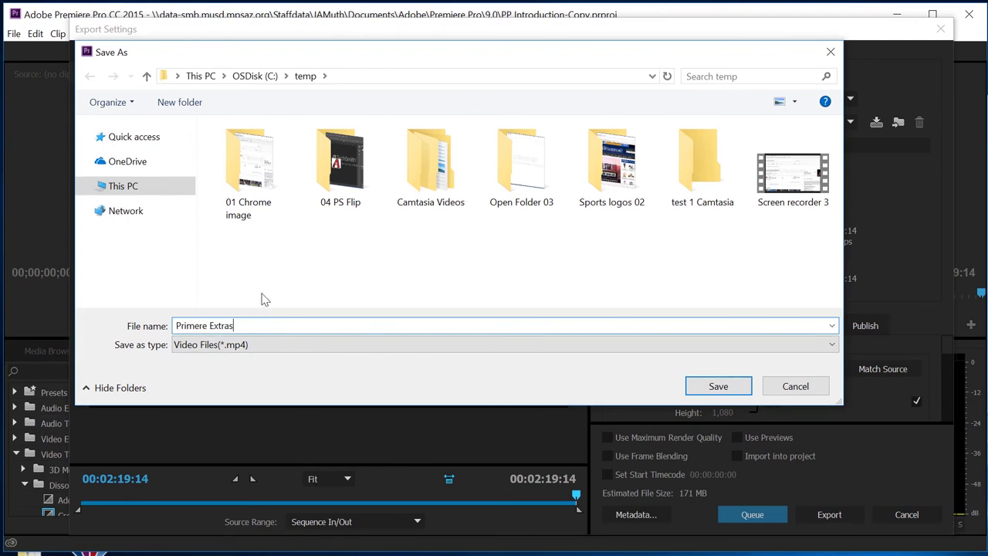
pyautogui.click(126, 190)
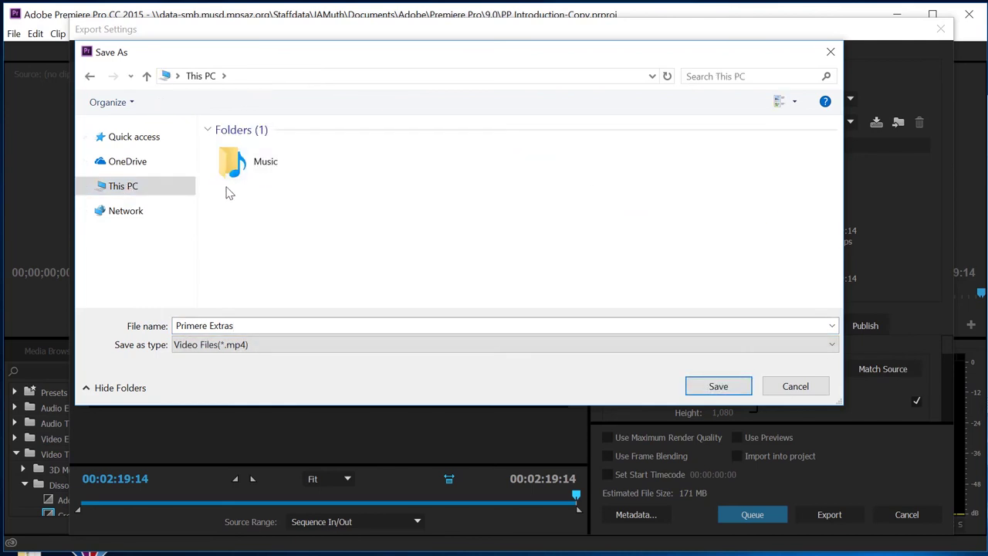
pyautogui.click(91, 78)
pyautogui.click(433, 166)
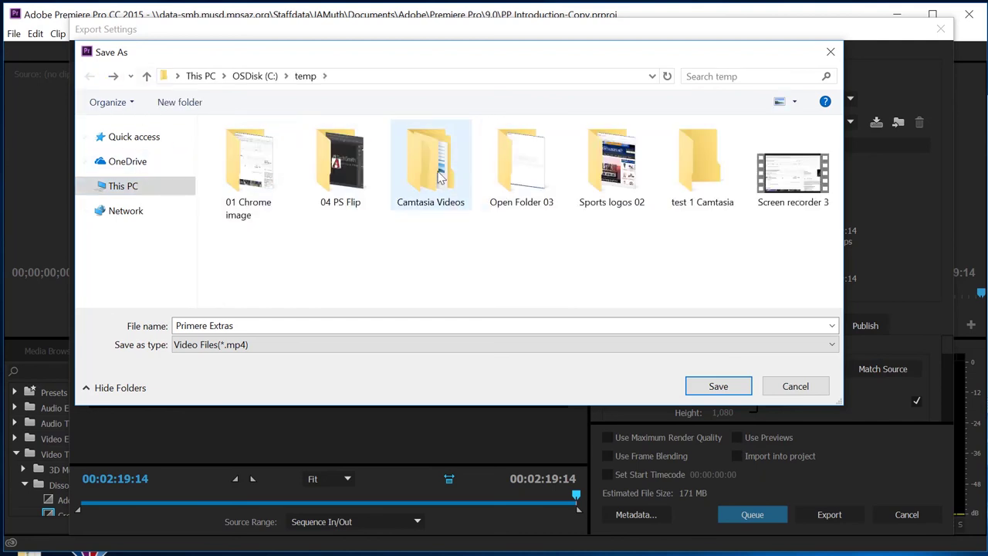
pyautogui.doubleClick(432, 166)
pyautogui.scroll(-1, 433, 206)
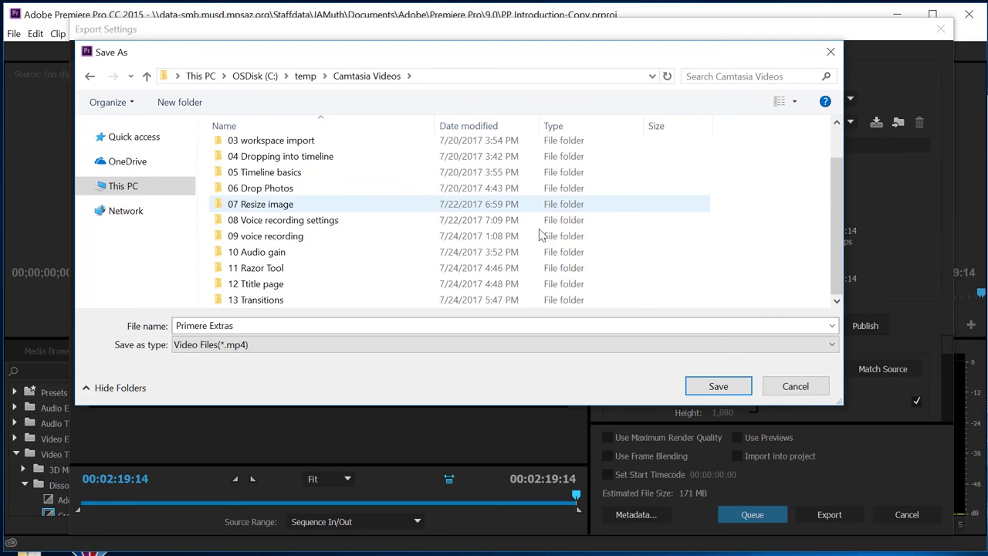
pyautogui.click(712, 384)
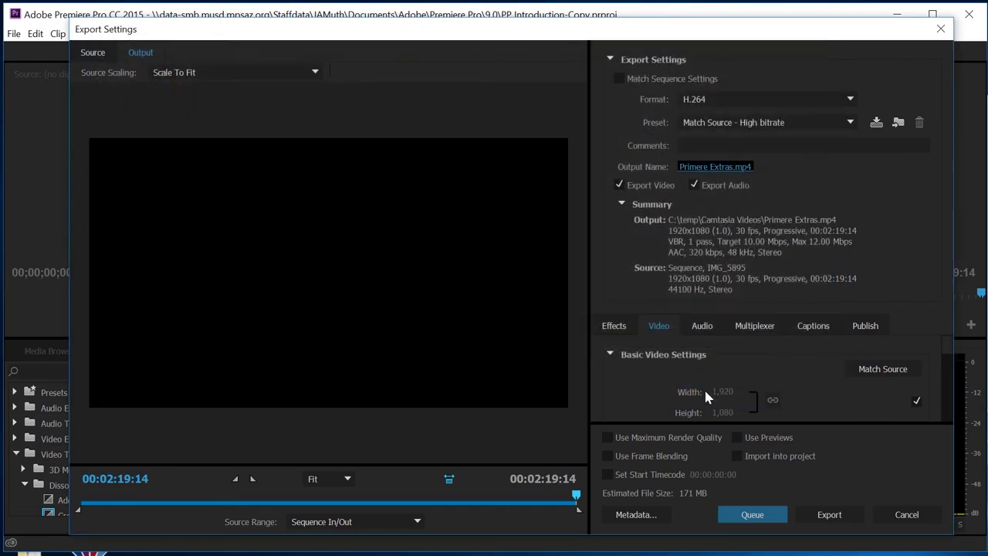